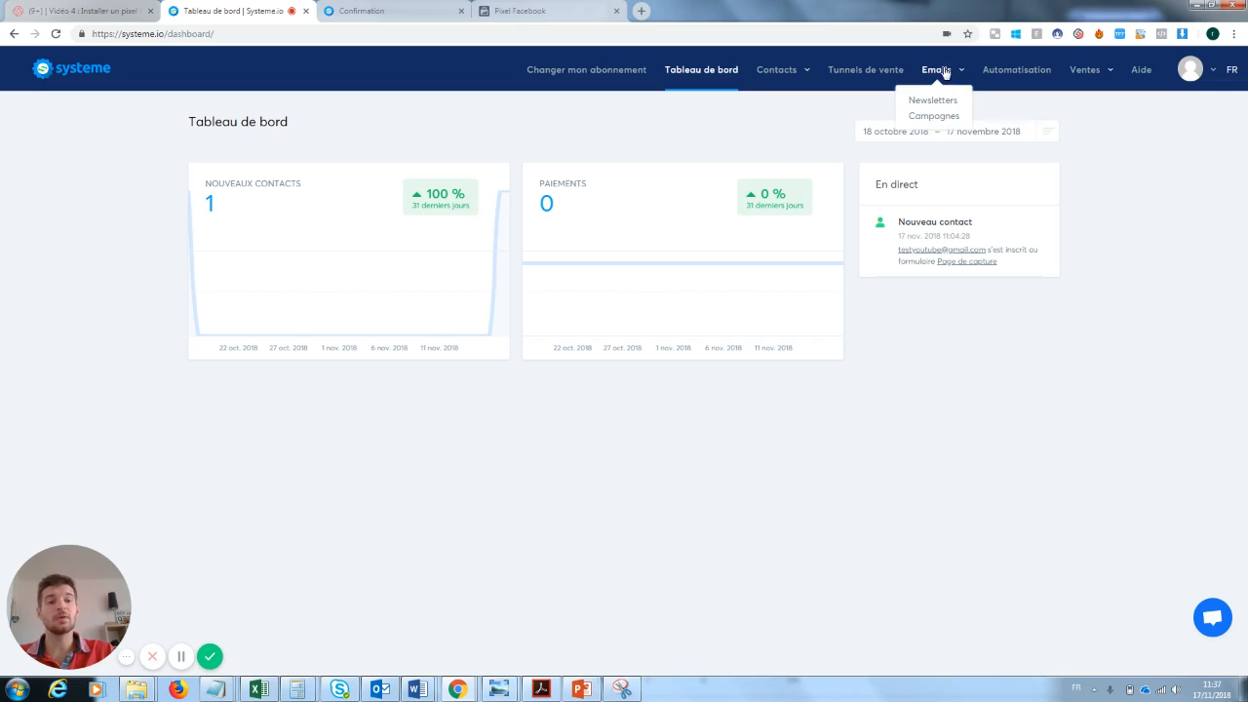
- Open the newsletter list and look at the already sent "test" newsletter, returning to the list
{"action": "left_click", "coordinate": [934, 101]}
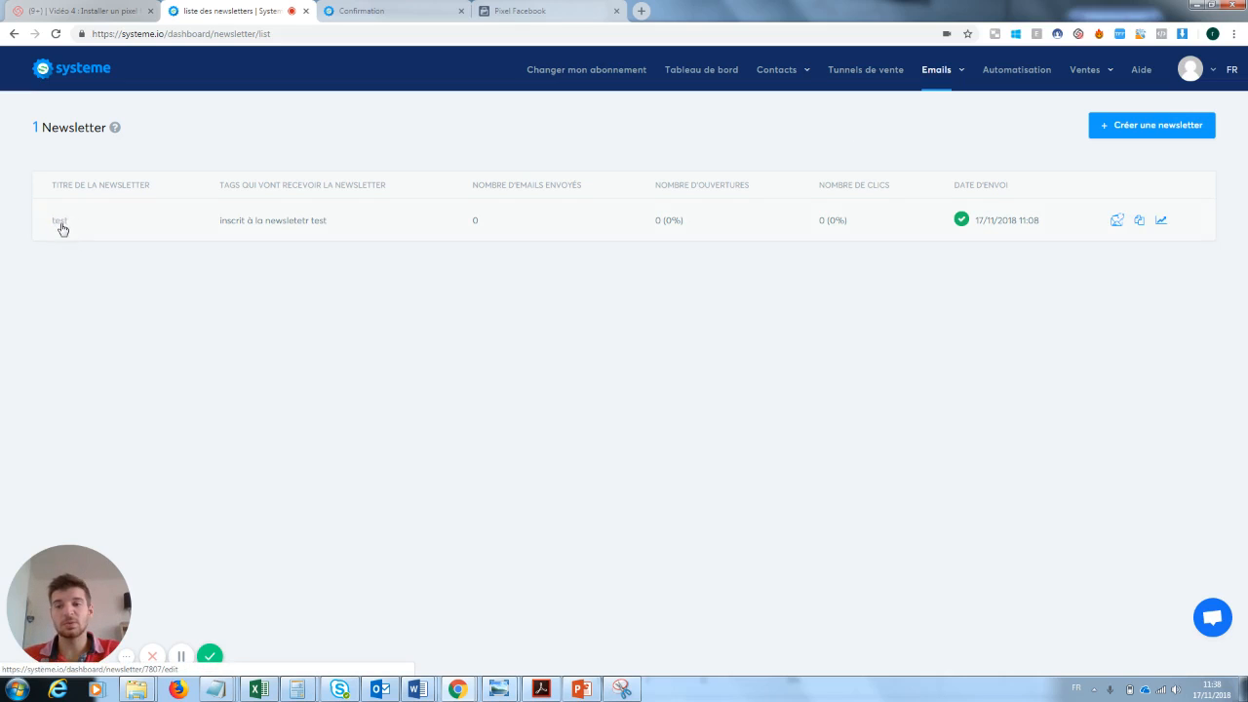
{"action": "left_click", "coordinate": [59, 222]}
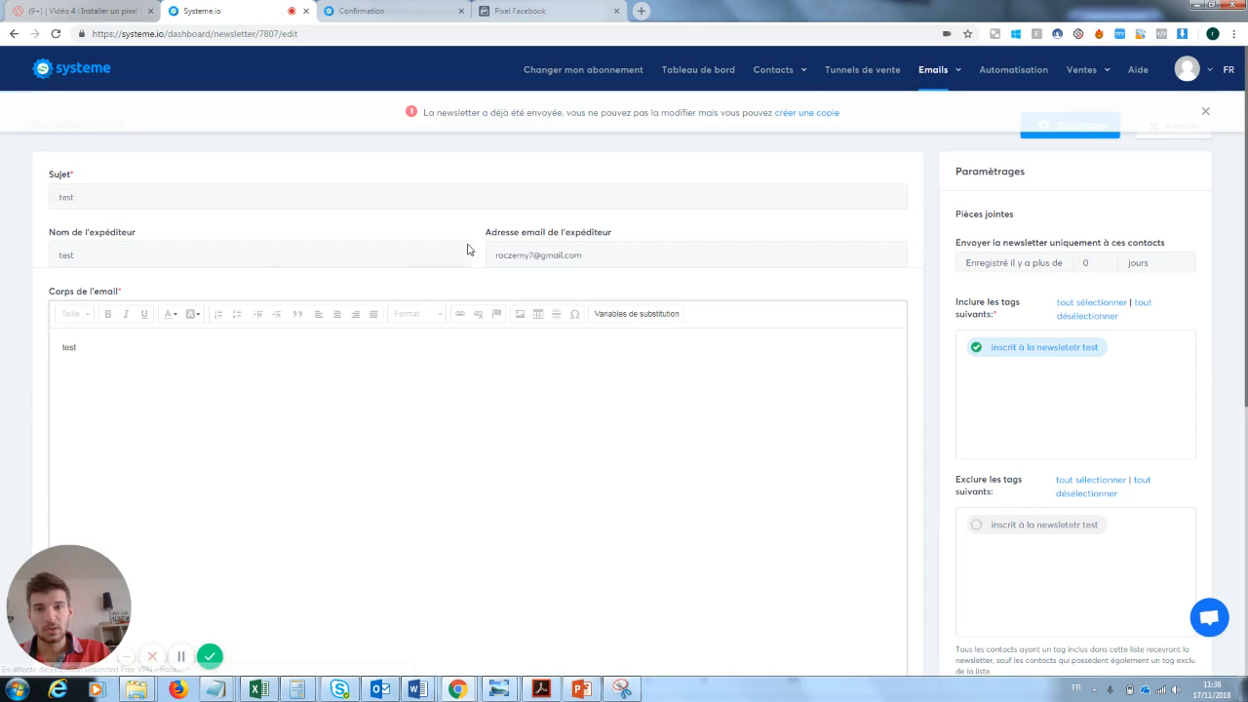
{"action": "left_click", "coordinate": [17, 35]}
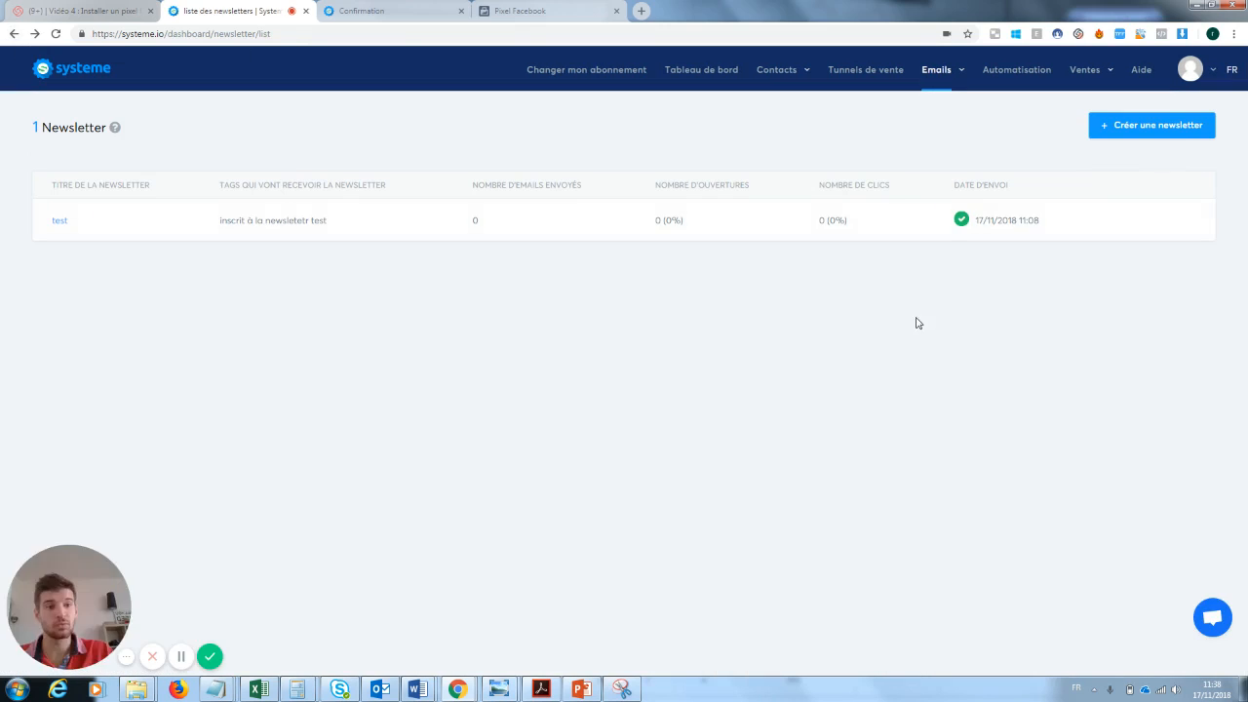
- Create a new newsletter with the subject "Test numéro 2" and the sender name "Ecom French Touch"
{"action": "left_click", "coordinate": [1162, 131]}
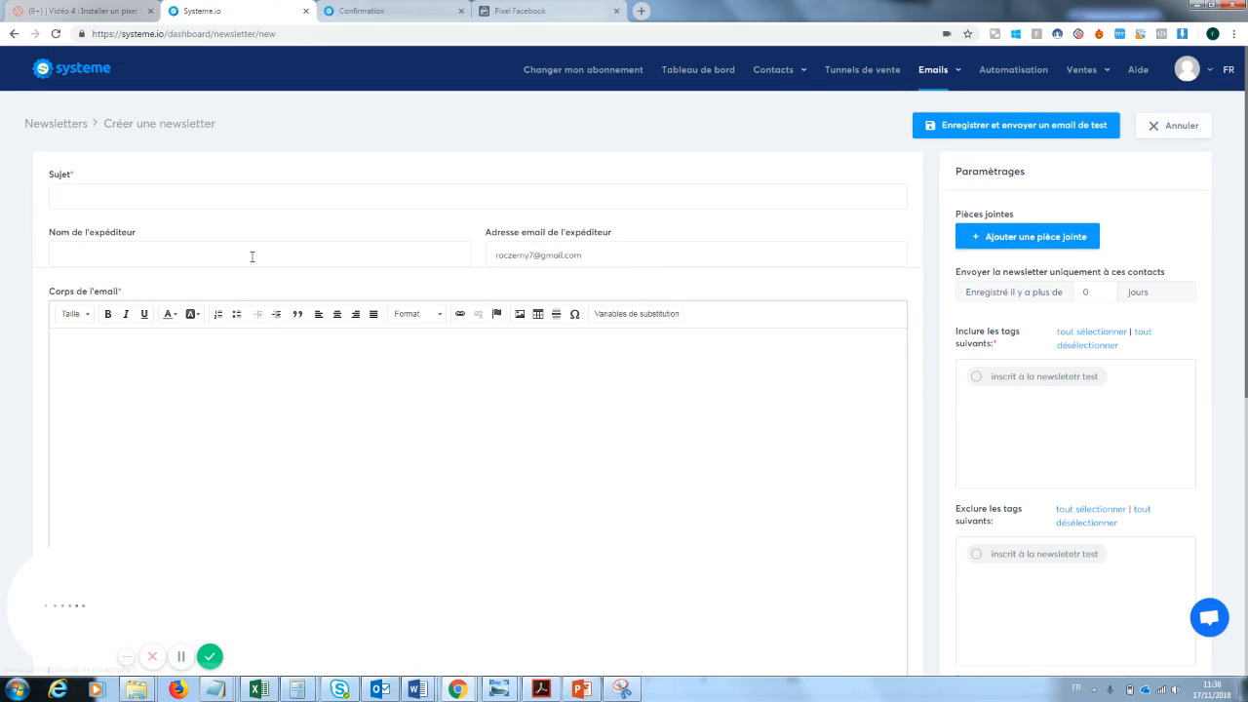
{"action": "left_click", "coordinate": [106, 197]}
{"action": "type", "text": "Test "}
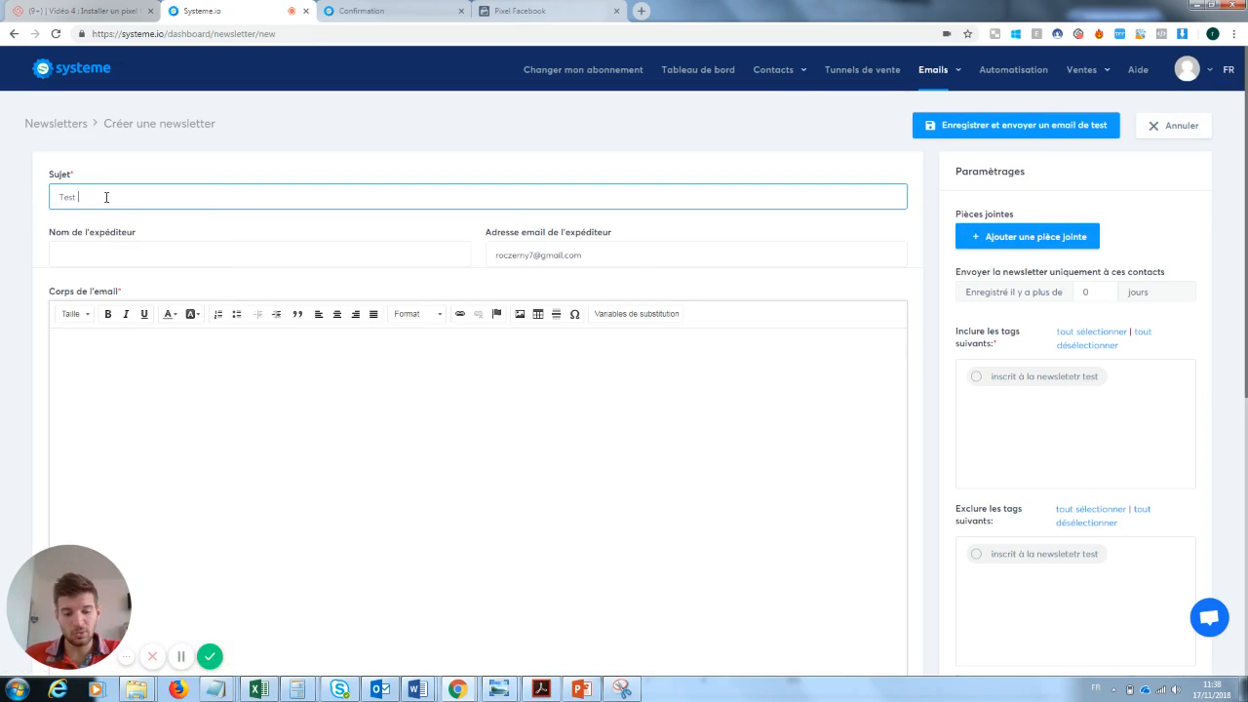
{"action": "type", "text": "numér"}
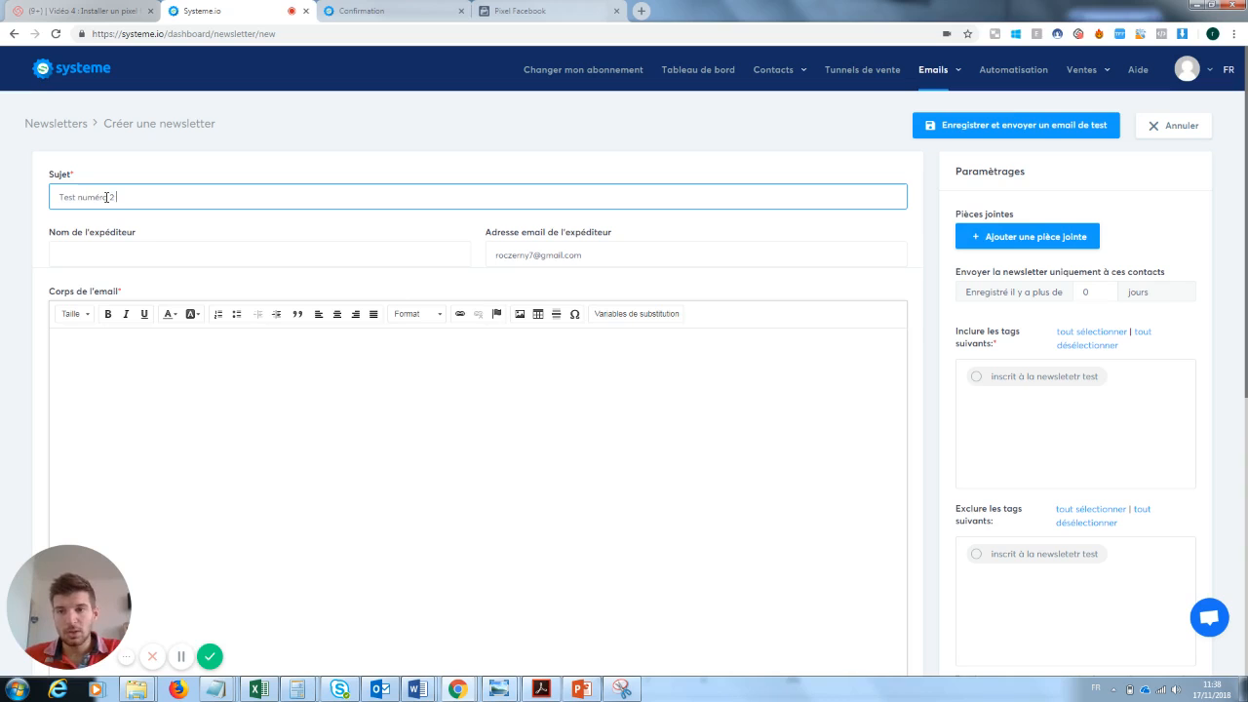
{"action": "type", "text": "o 2"}
{"action": "left_click", "coordinate": [92, 254]}
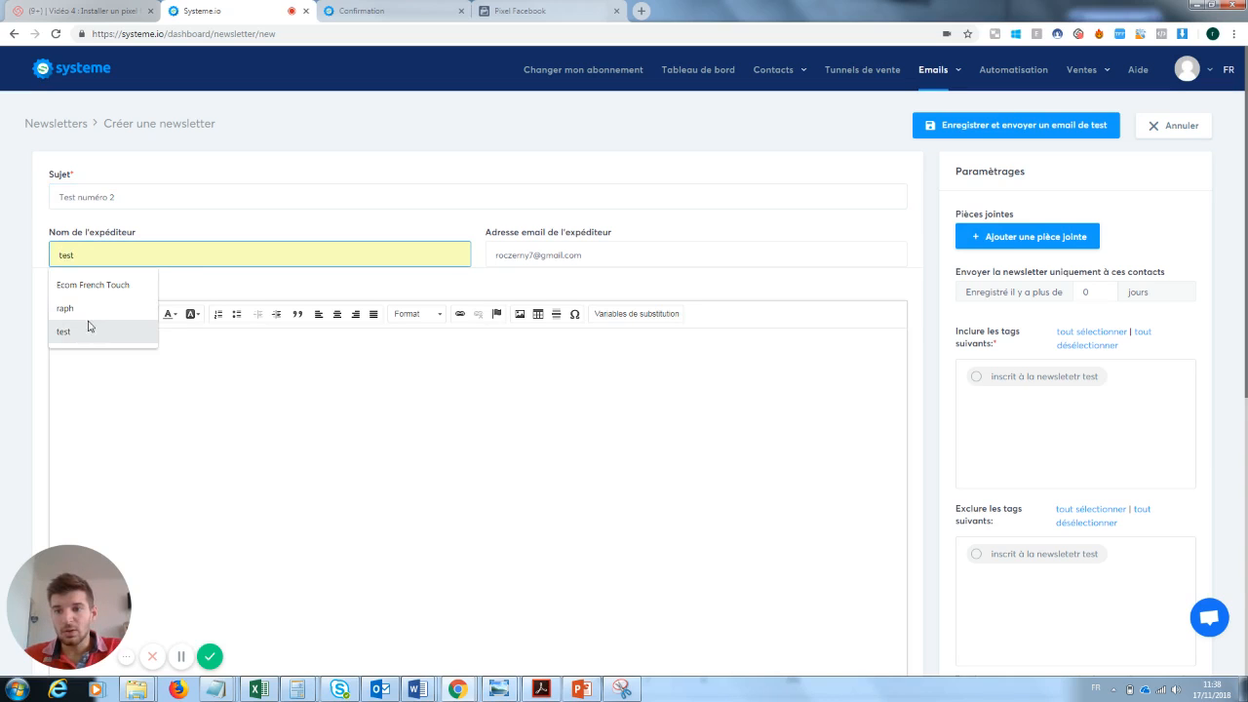
{"action": "left_click", "coordinate": [104, 290]}
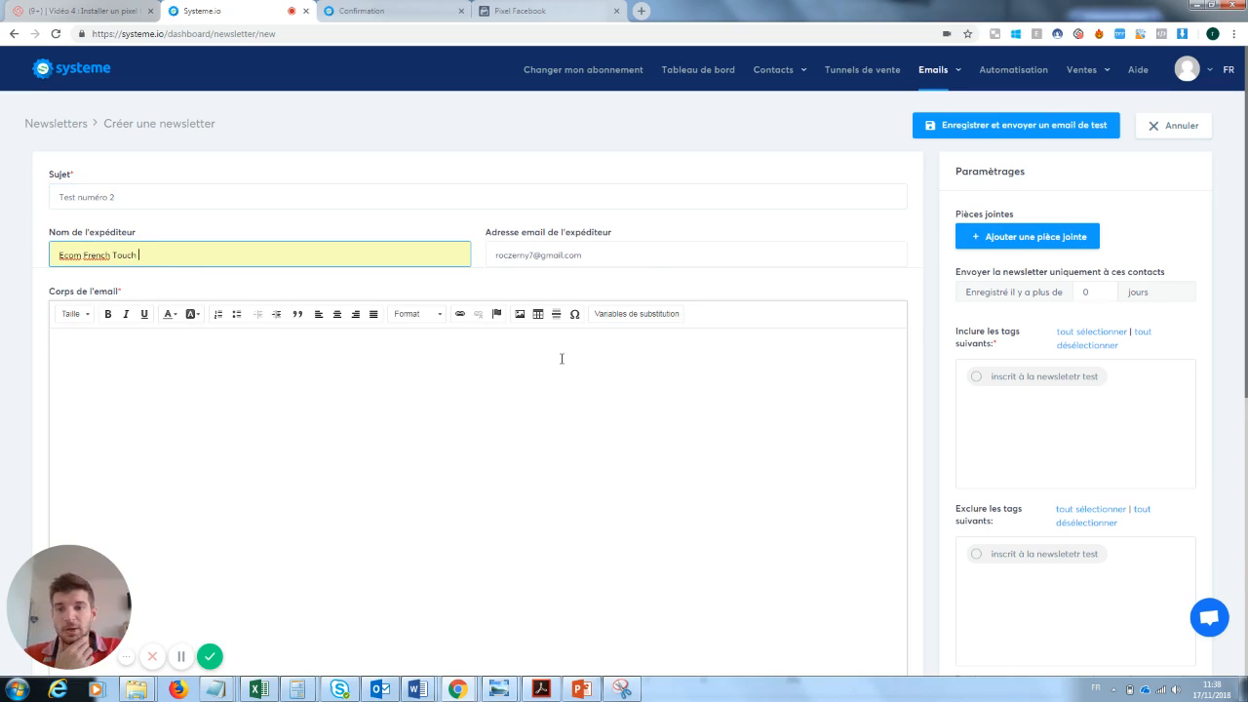
{"action": "left_click", "coordinate": [199, 428]}
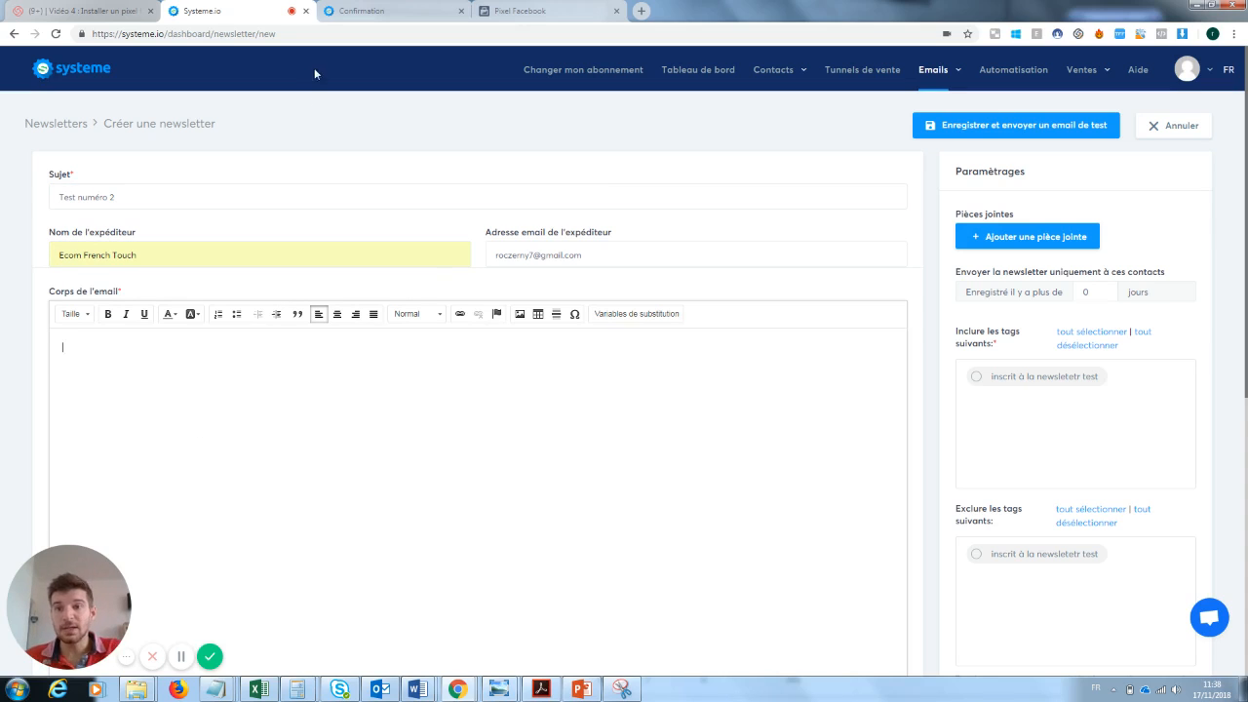
{"action": "left_click", "coordinate": [273, 39]}
{"action": "key", "text": "ctrl+c"}
{"action": "left_click", "coordinate": [293, 438]}
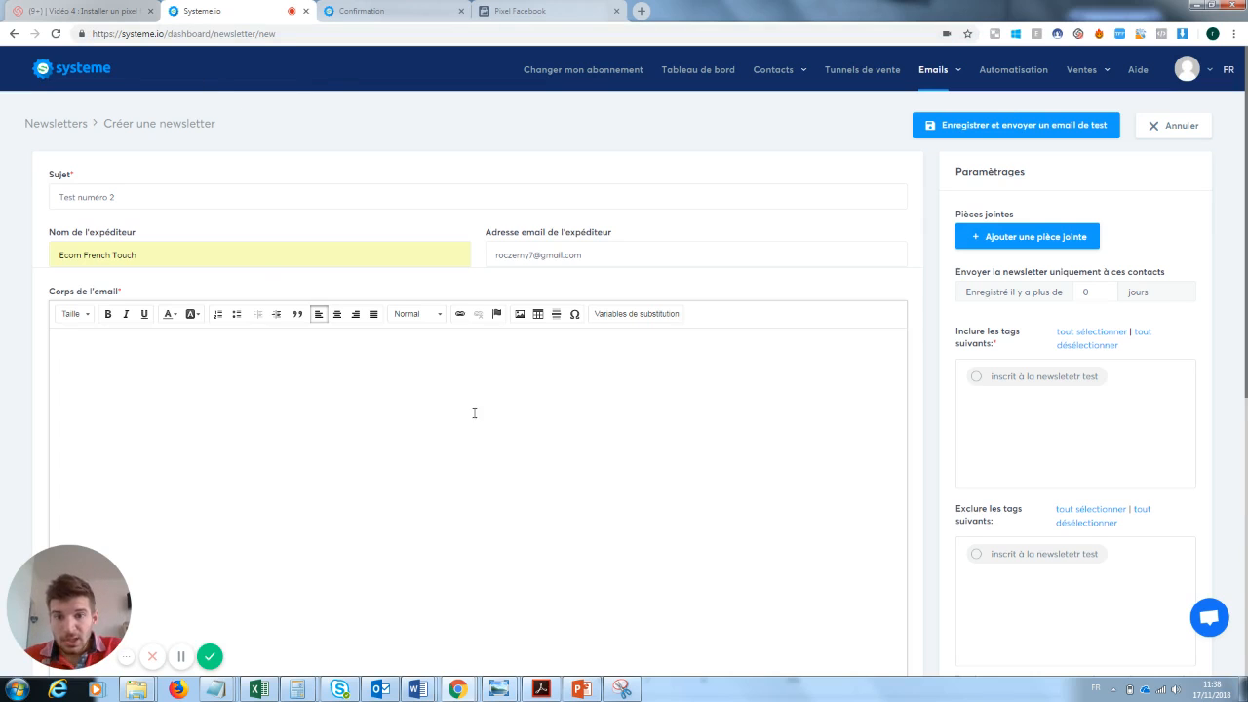
{"action": "left_click", "coordinate": [459, 314]}
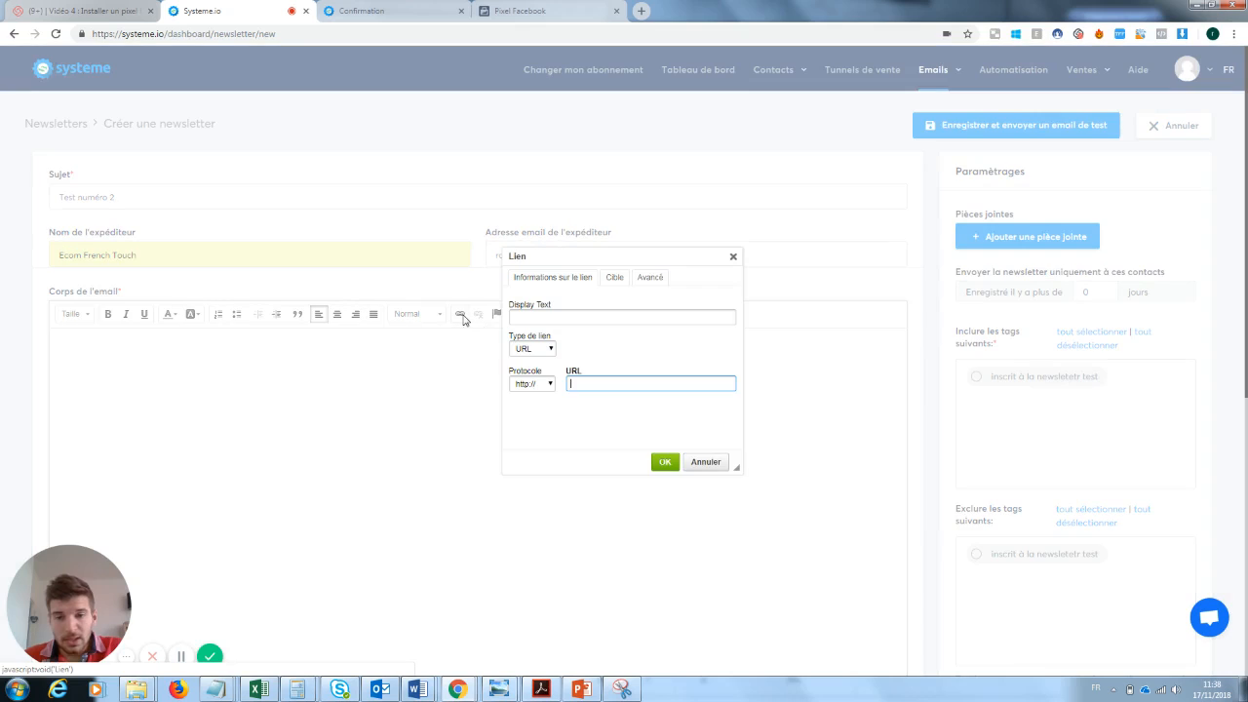
{"action": "key", "text": "ctrl+v"}
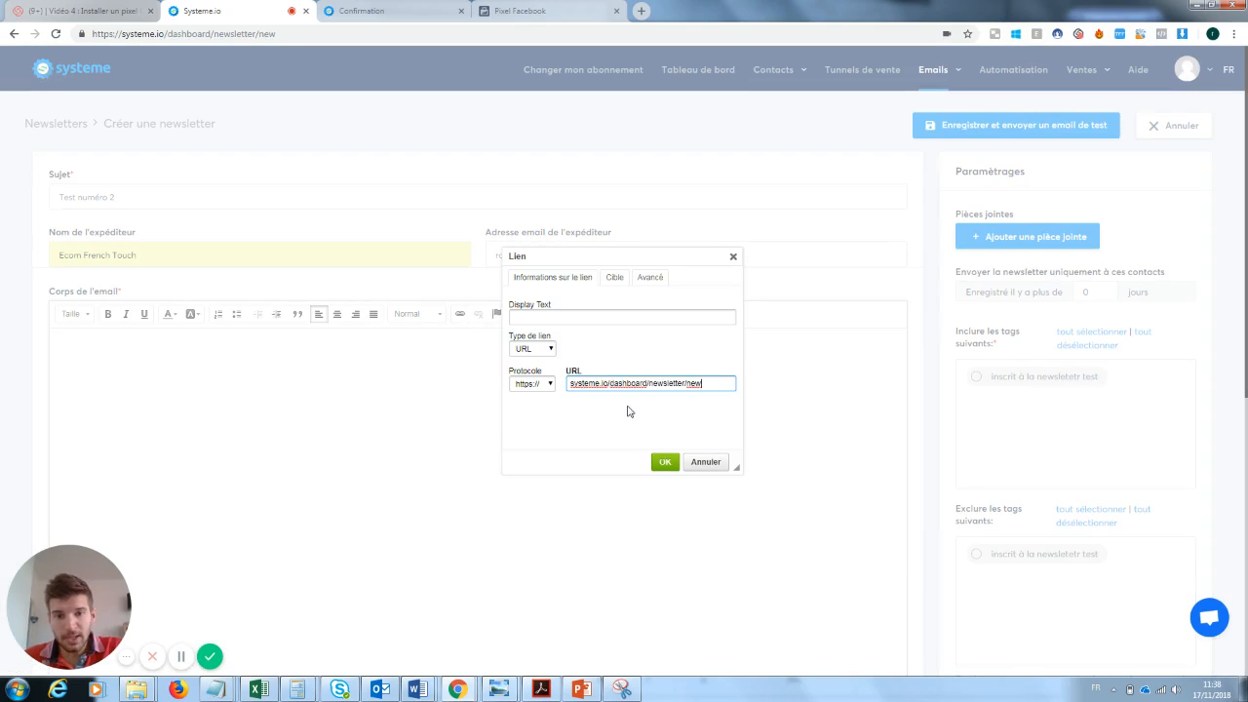
{"action": "left_click", "coordinate": [664, 461]}
- Add five blank lines above the link in the email body
{"action": "left_click", "coordinate": [194, 422]}
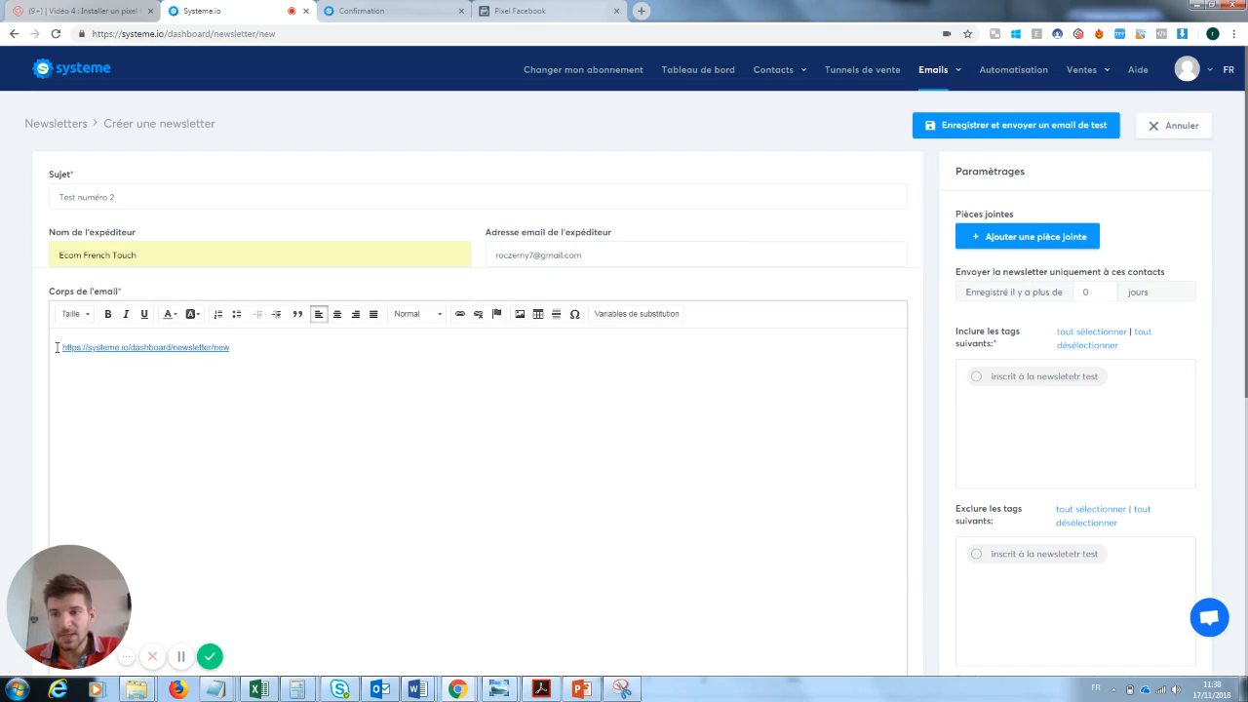
{"action": "key", "text": "Return"}
{"action": "key", "text": "Return"}
{"action": "key", "text": "Return"}
{"action": "key", "text": "Return"}
{"action": "key", "text": "Return"}
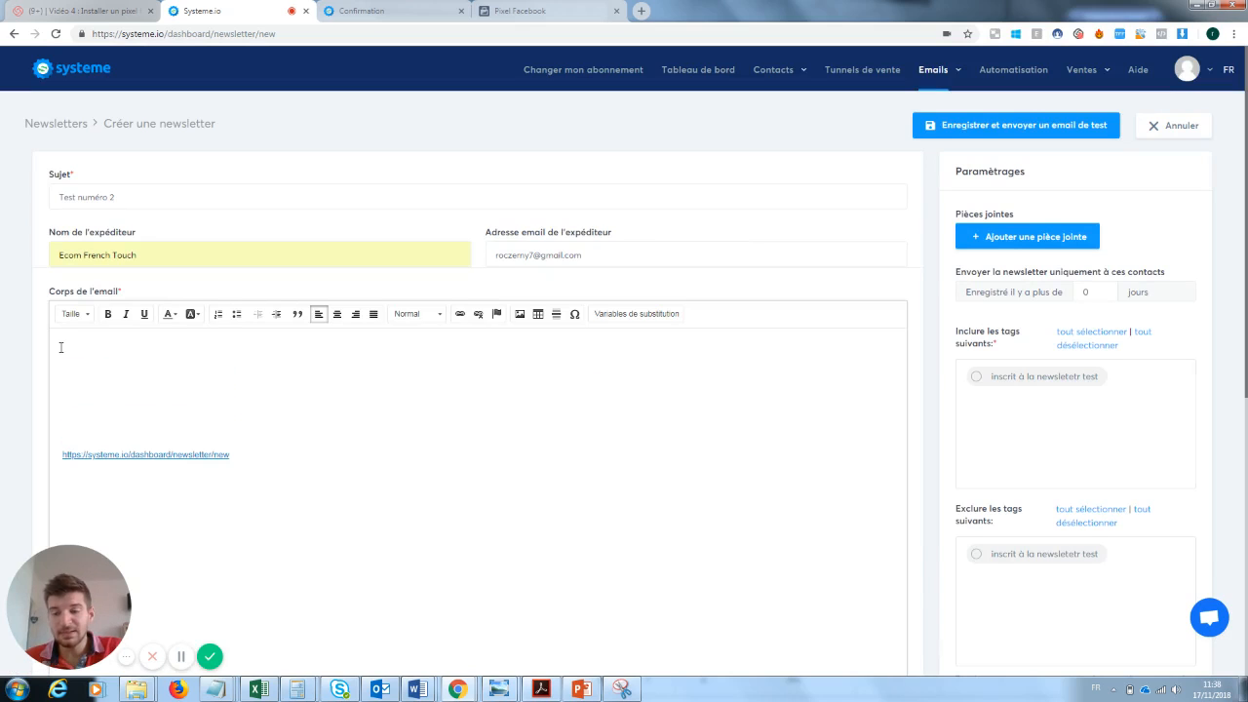
{"action": "left_click", "coordinate": [99, 355]}
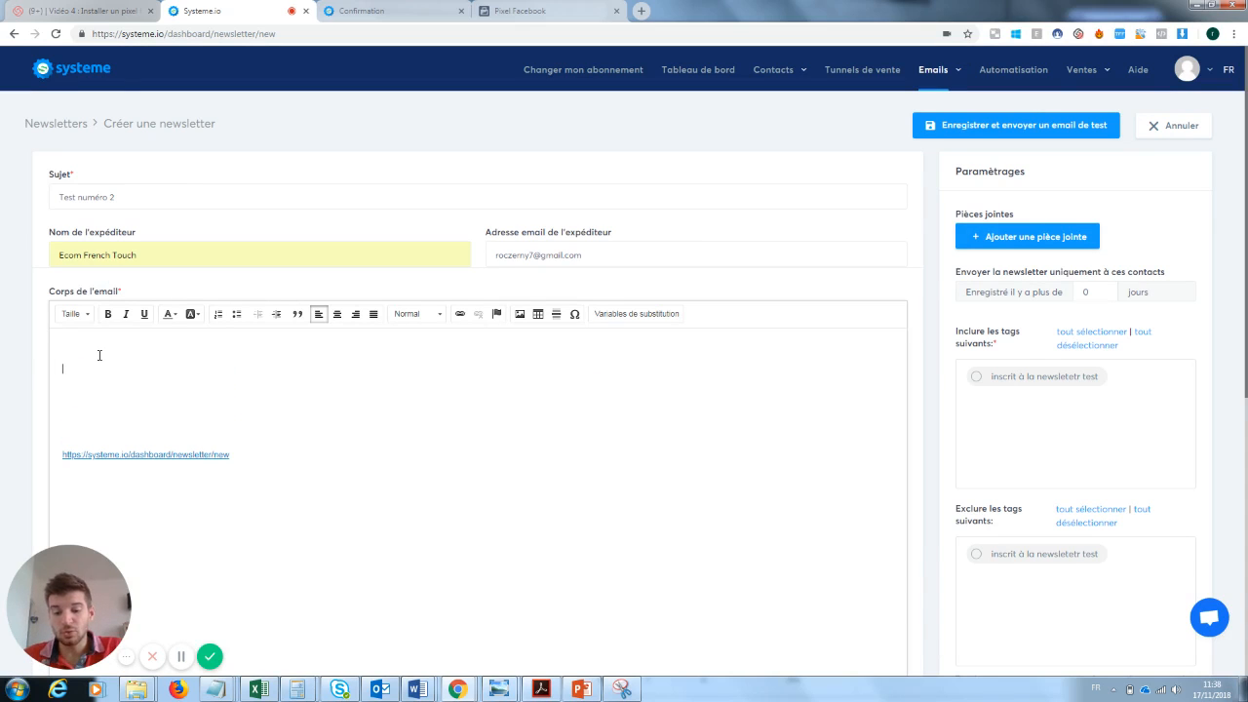
{"action": "type", "text": "bejkdbcksn"}
{"action": "key", "text": "BackSpace"}
{"action": "key", "text": "BackSpace"}
{"action": "key", "text": "BackSpace"}
{"action": "key", "text": "BackSpace"}
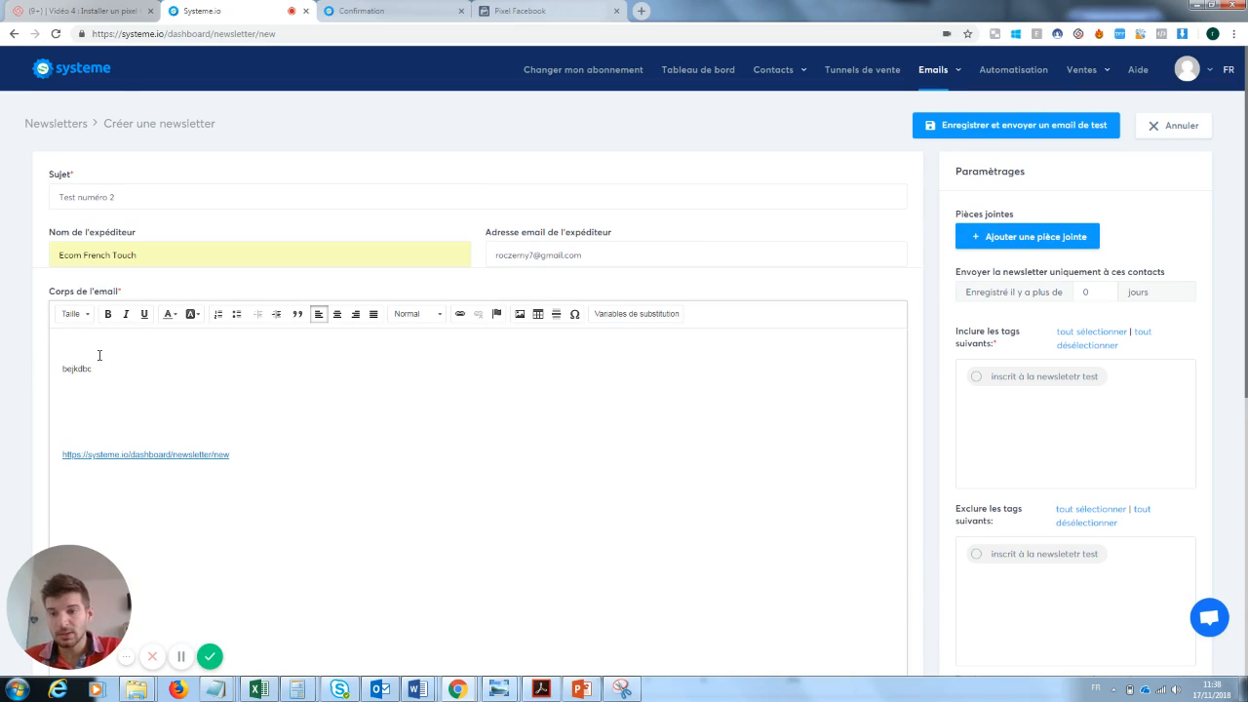
{"action": "key", "text": "BackSpace"}
{"action": "key", "text": "BackSpace"}
{"action": "key", "text": "BackSpace"}
{"action": "key", "text": "BackSpace"}
{"action": "key", "text": "BackSpace"}
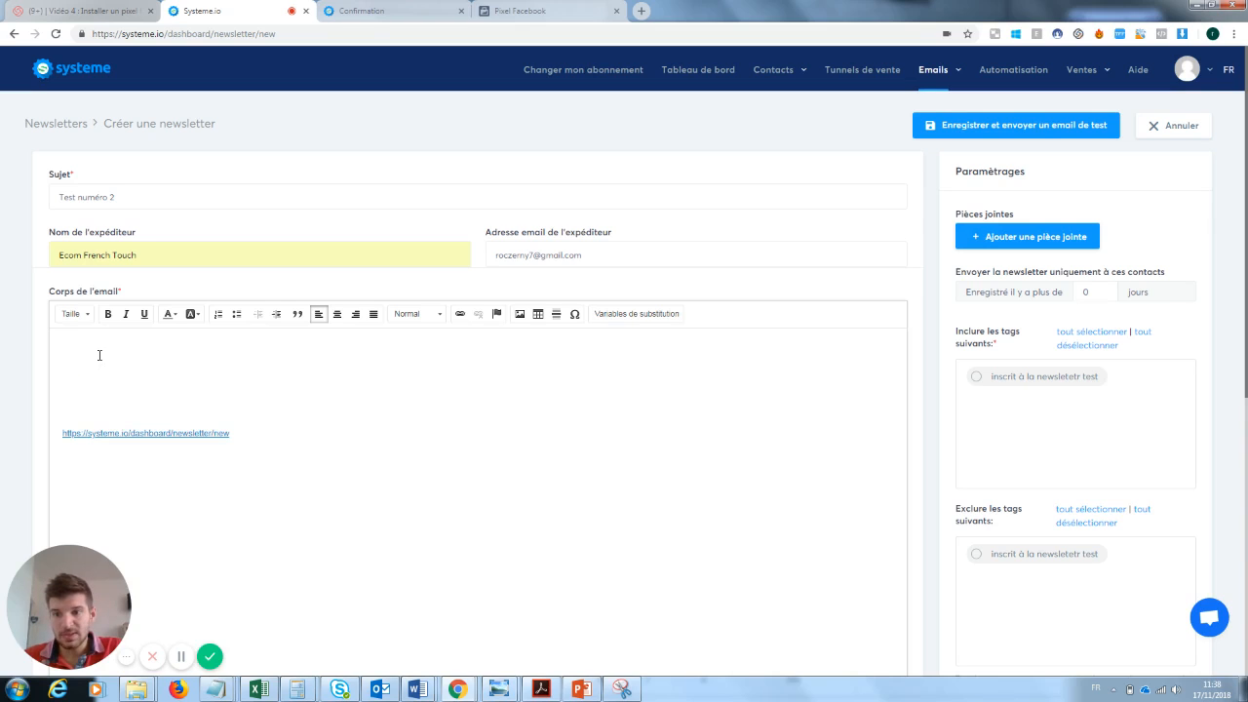
- Write the greeting "Salut ," at the start of the email body and insert the Prénom substitution variable on the line below
{"action": "type", "text": "Salut ,"}
{"action": "key", "text": "Return"}
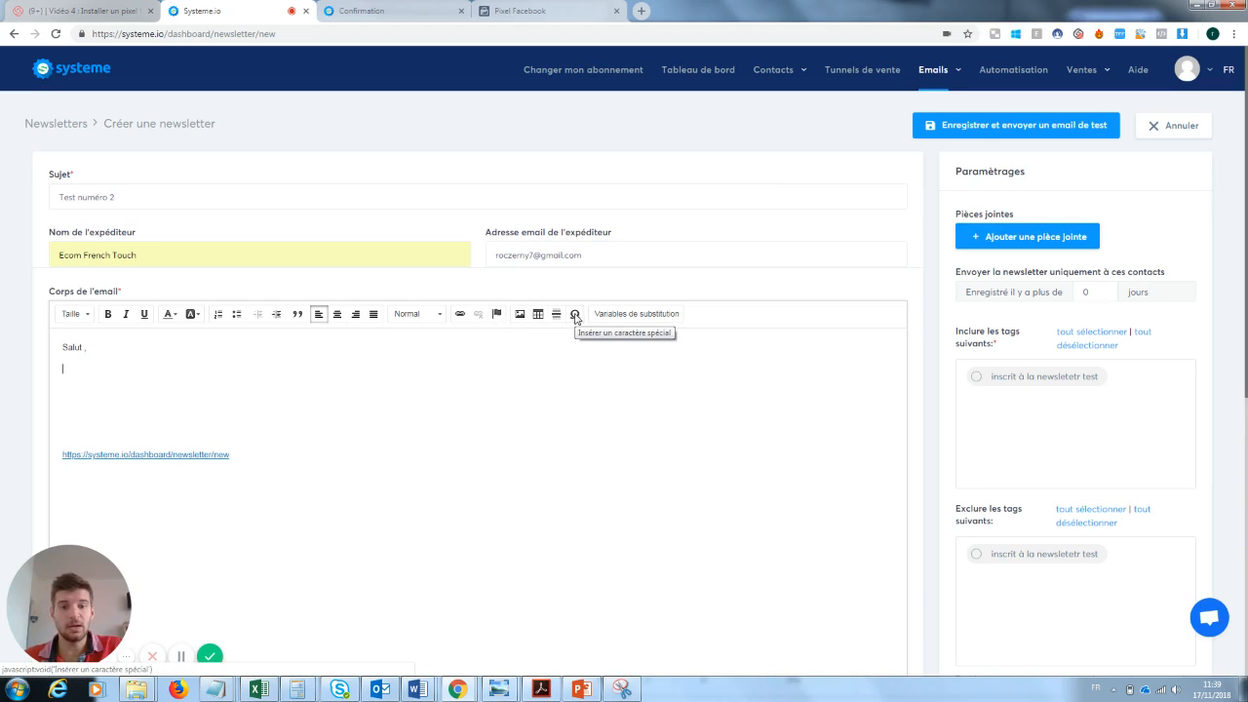
{"action": "left_click", "coordinate": [627, 318]}
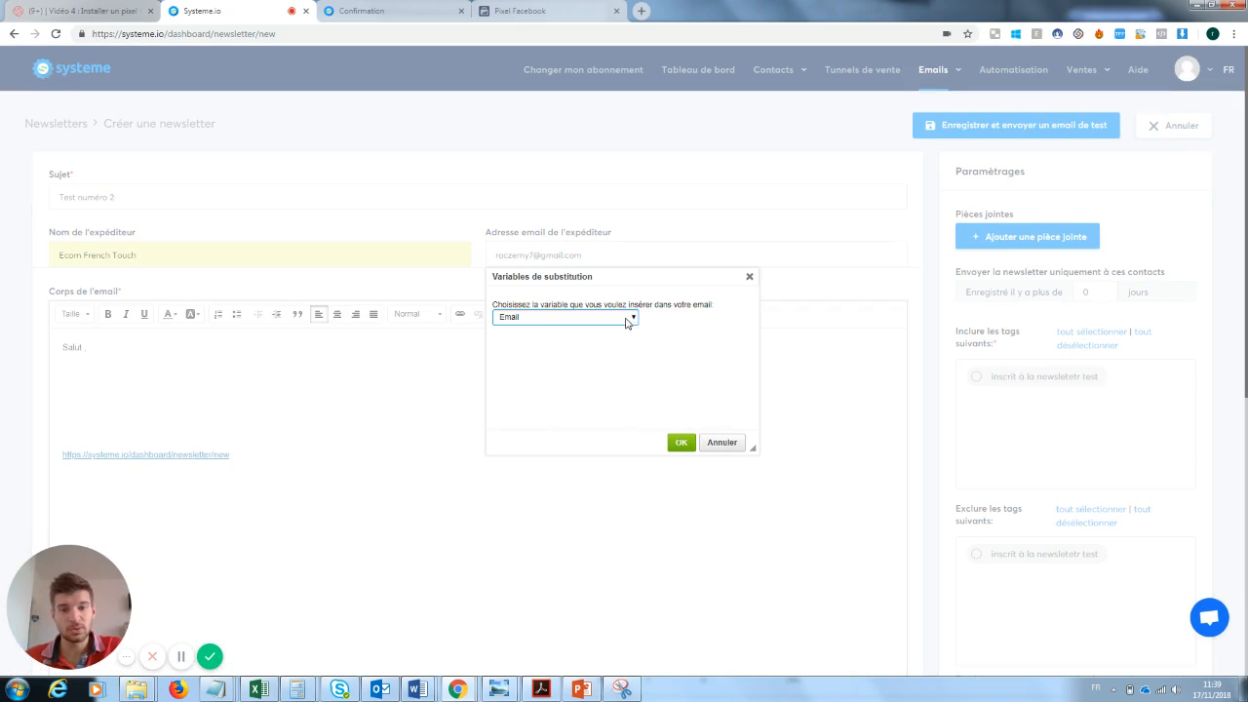
{"action": "left_click", "coordinate": [621, 320]}
{"action": "left_click", "coordinate": [561, 340]}
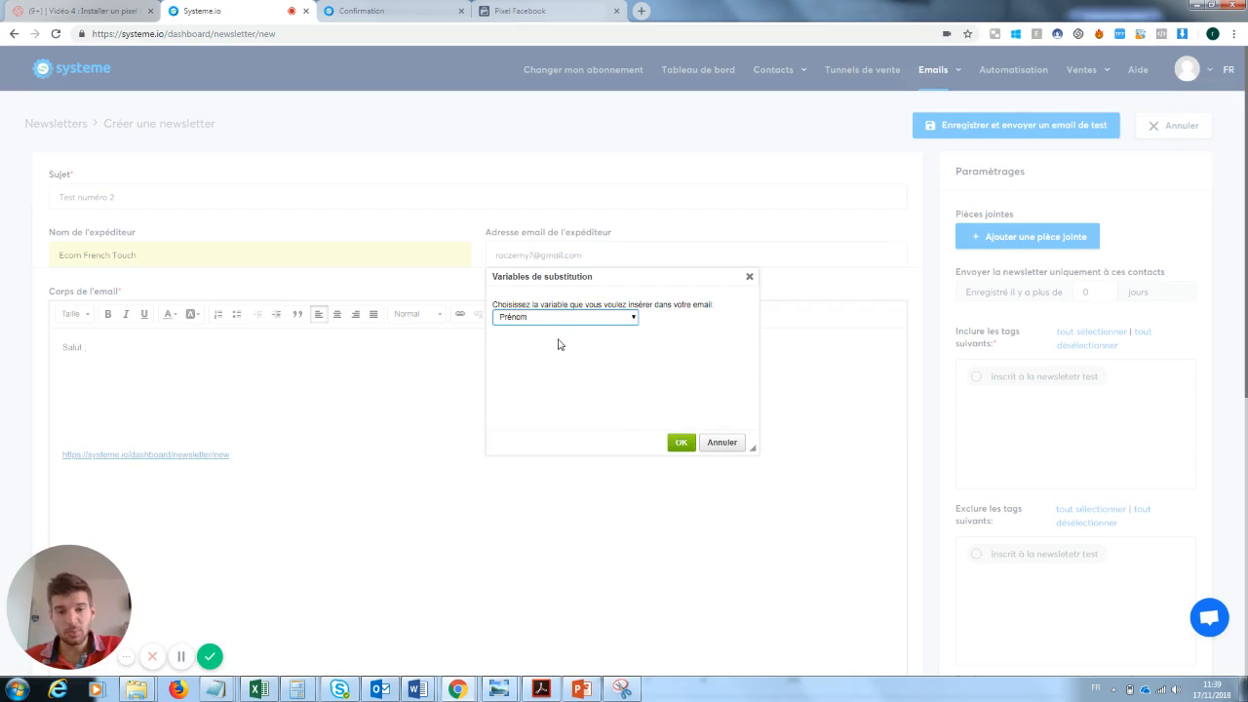
{"action": "left_click", "coordinate": [679, 441]}
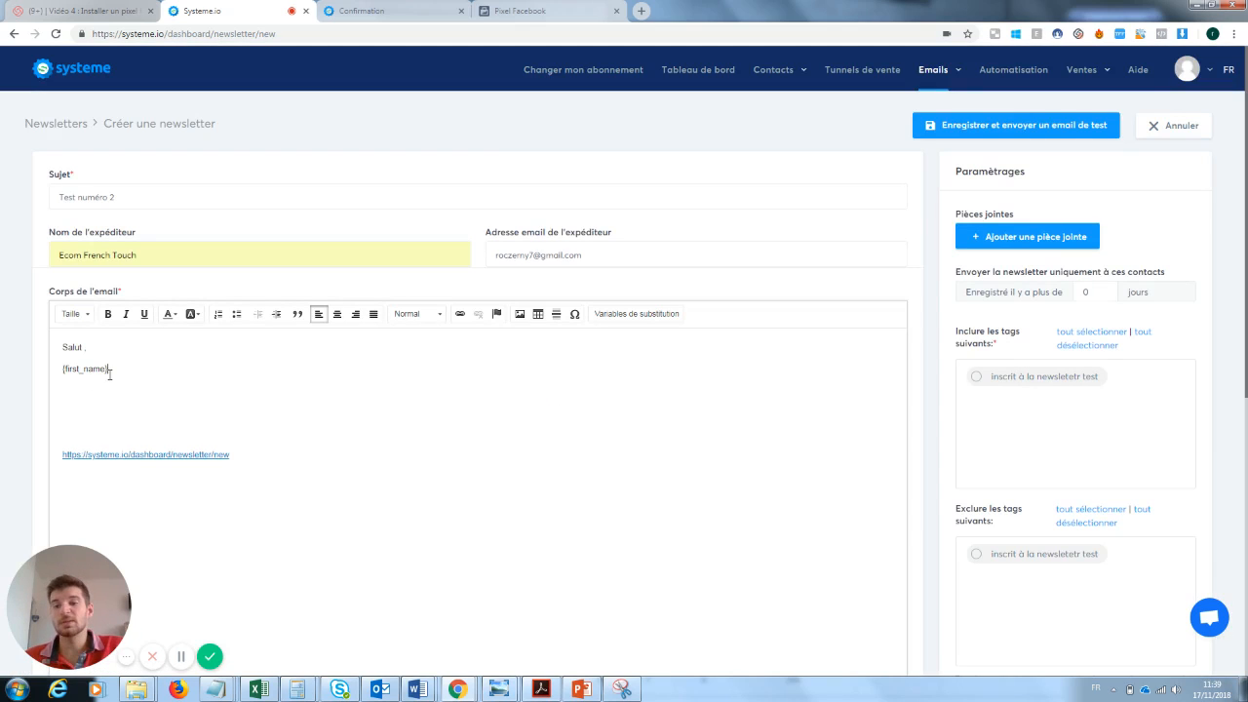
- Move the {first_name} variable into the greeting line, between "Salut" and the comma
{"action": "left_click_drag", "start_coordinate": [110, 371], "coordinate": [49, 377]}
{"action": "left_click", "coordinate": [220, 410]}
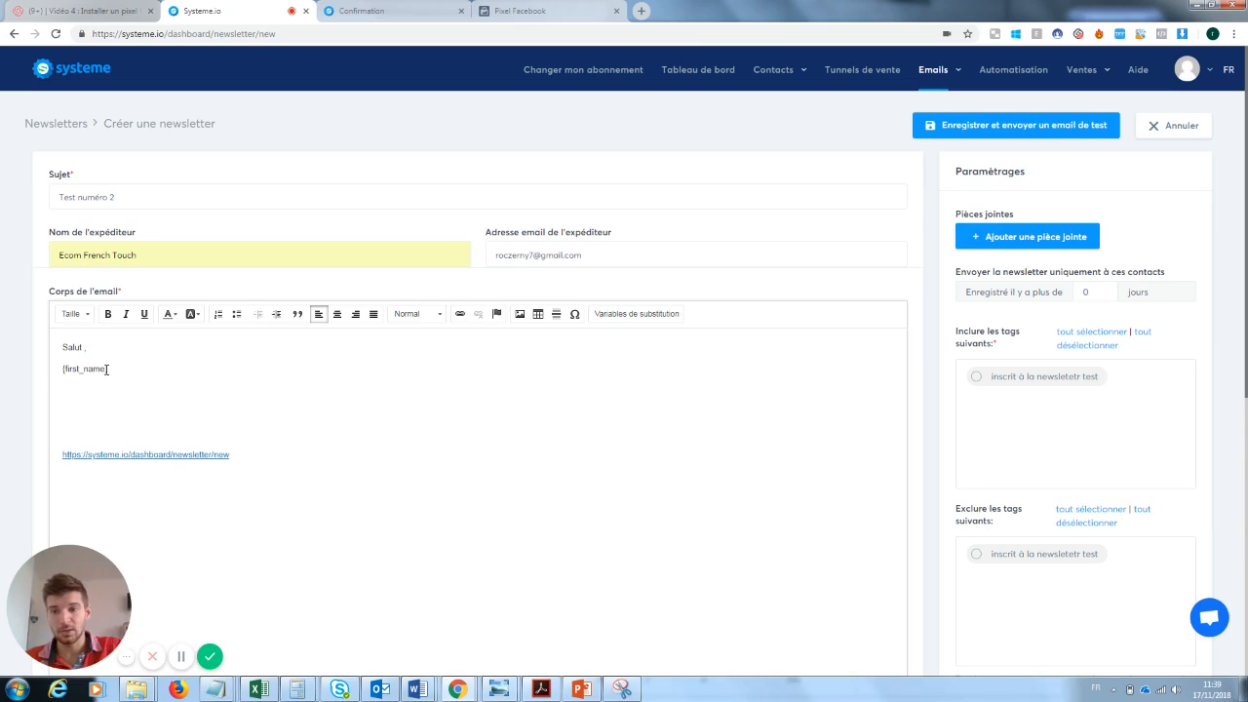
{"action": "left_click_drag", "start_coordinate": [107, 370], "coordinate": [61, 370]}
{"action": "key", "text": "ctrl+c"}
{"action": "key", "text": "Delete"}
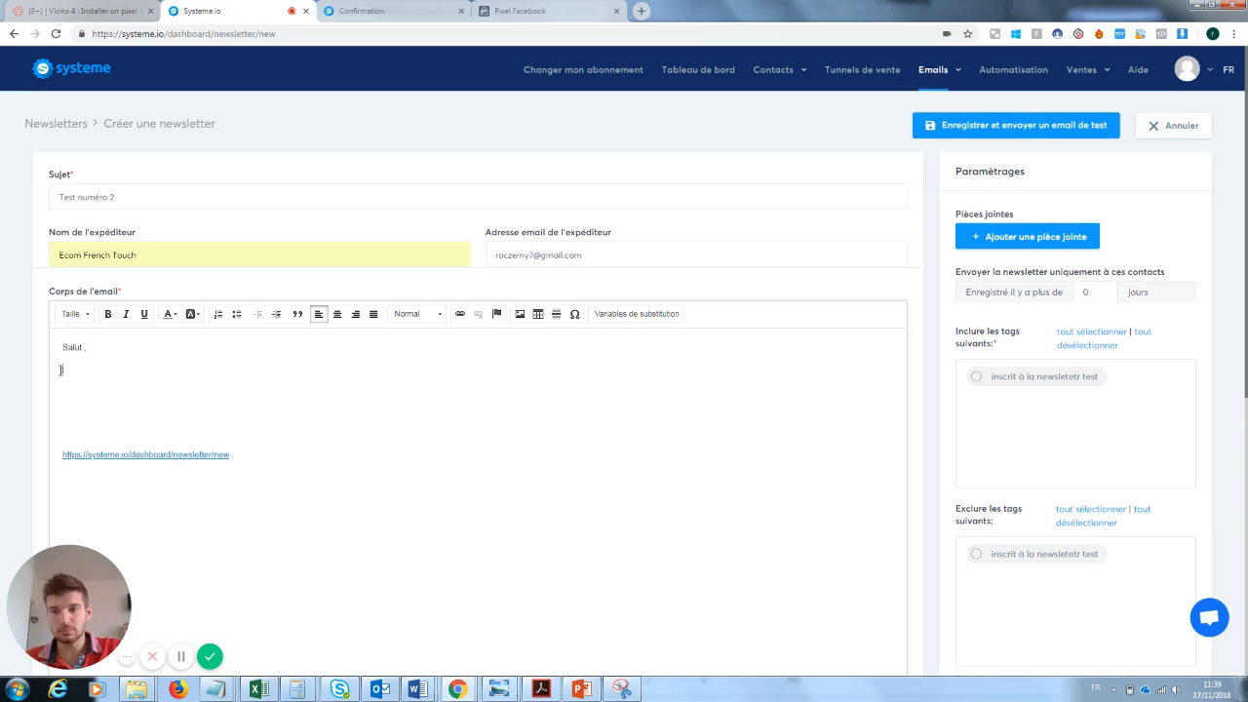
{"action": "left_click", "coordinate": [84, 347]}
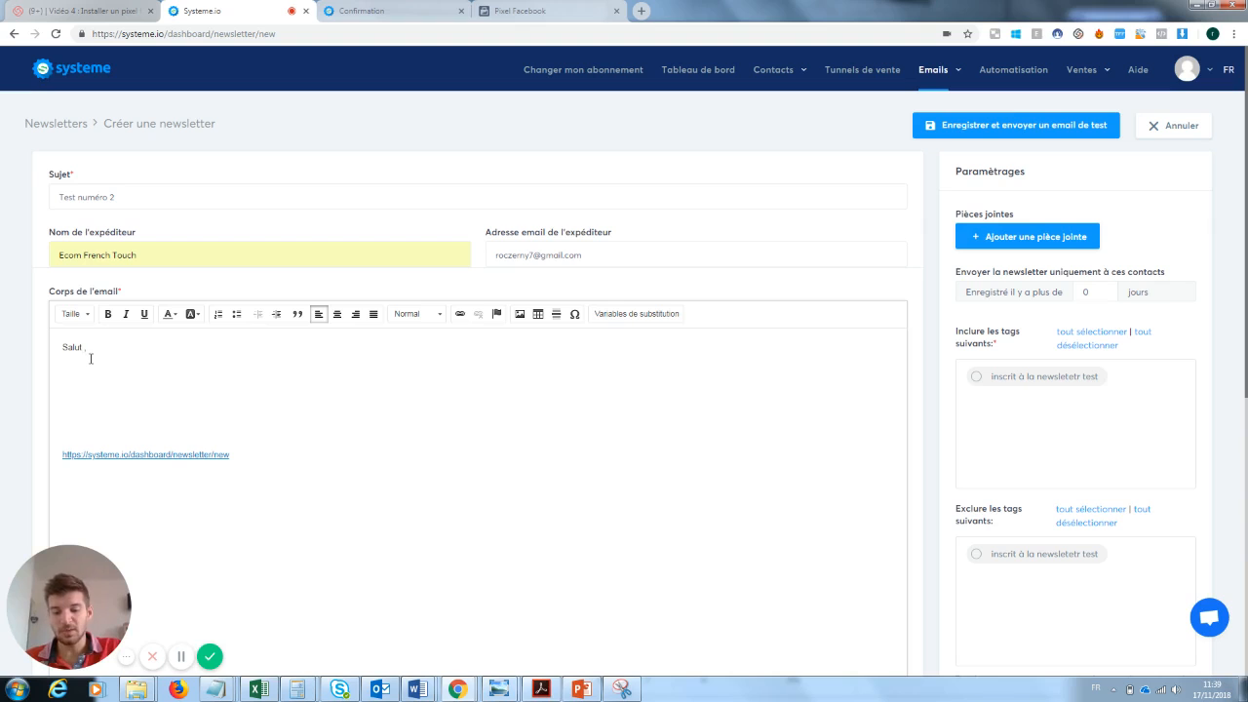
{"action": "key", "text": "ctrl+v"}
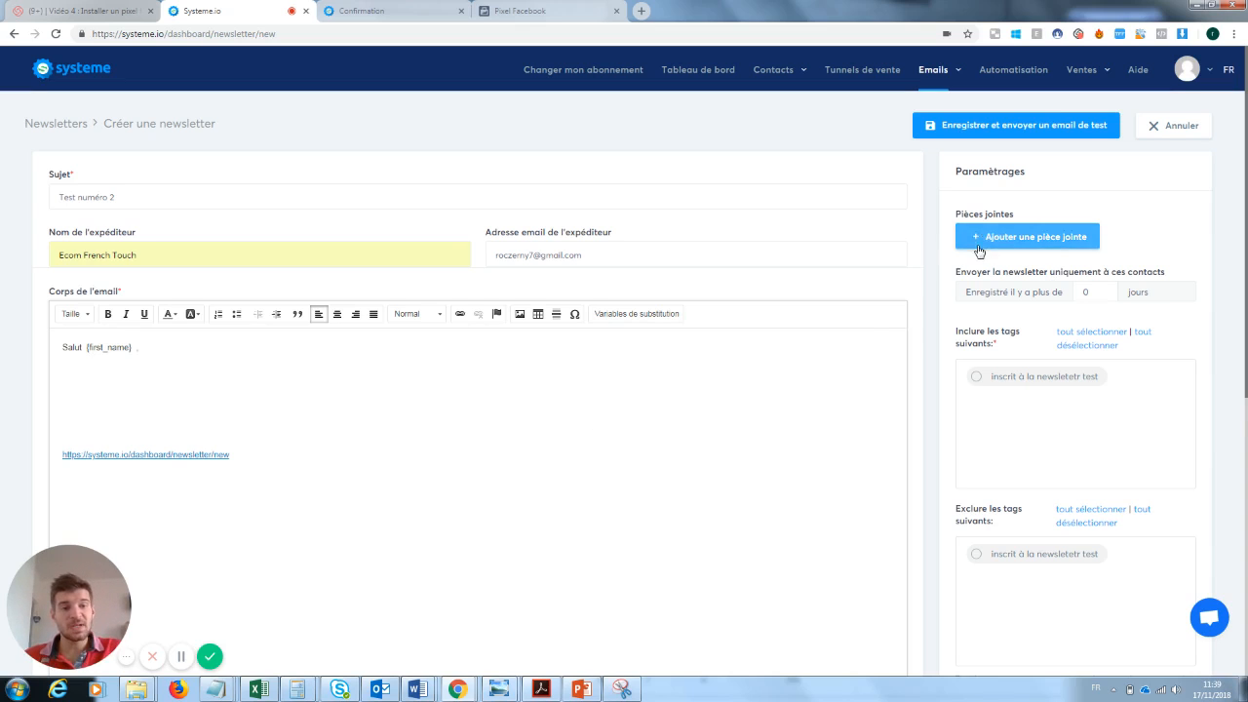
- Include the tag "inscrit à la newsletetr test" in the newsletter's recipients and save it with a test email
{"action": "scroll", "coordinate": [1117, 228], "scroll_direction": "down", "scroll_amount": 1}
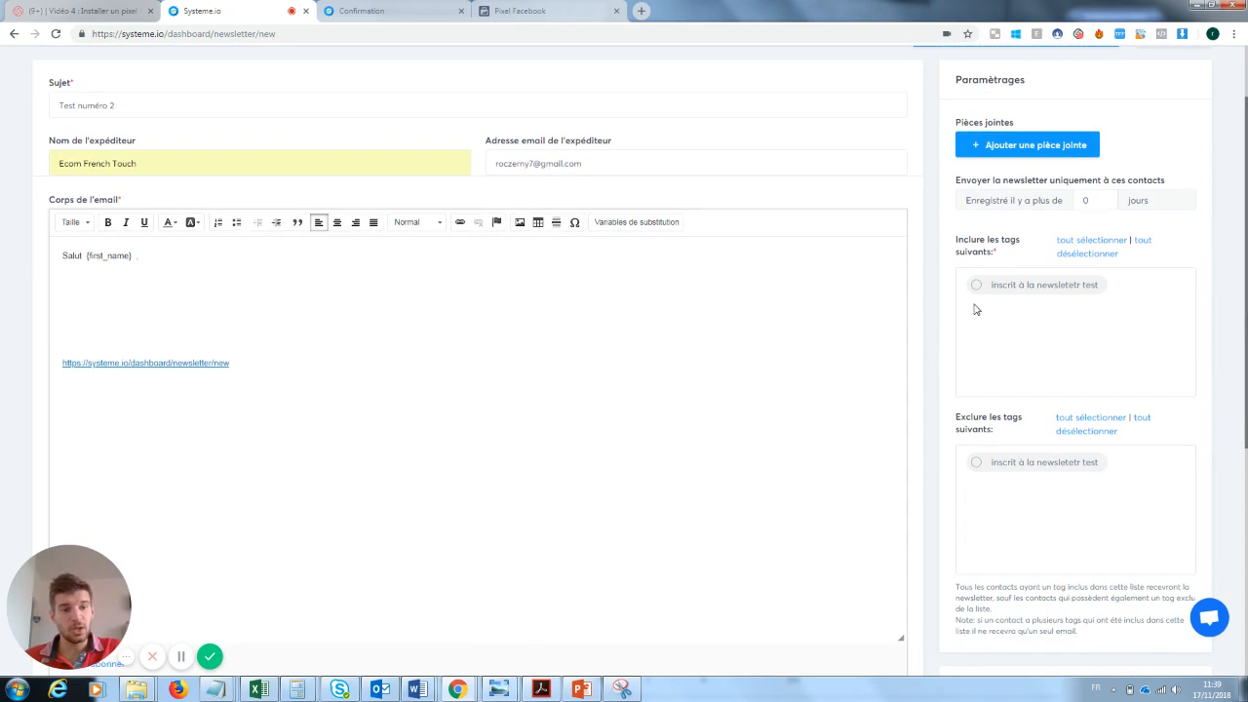
{"action": "left_click", "coordinate": [978, 286]}
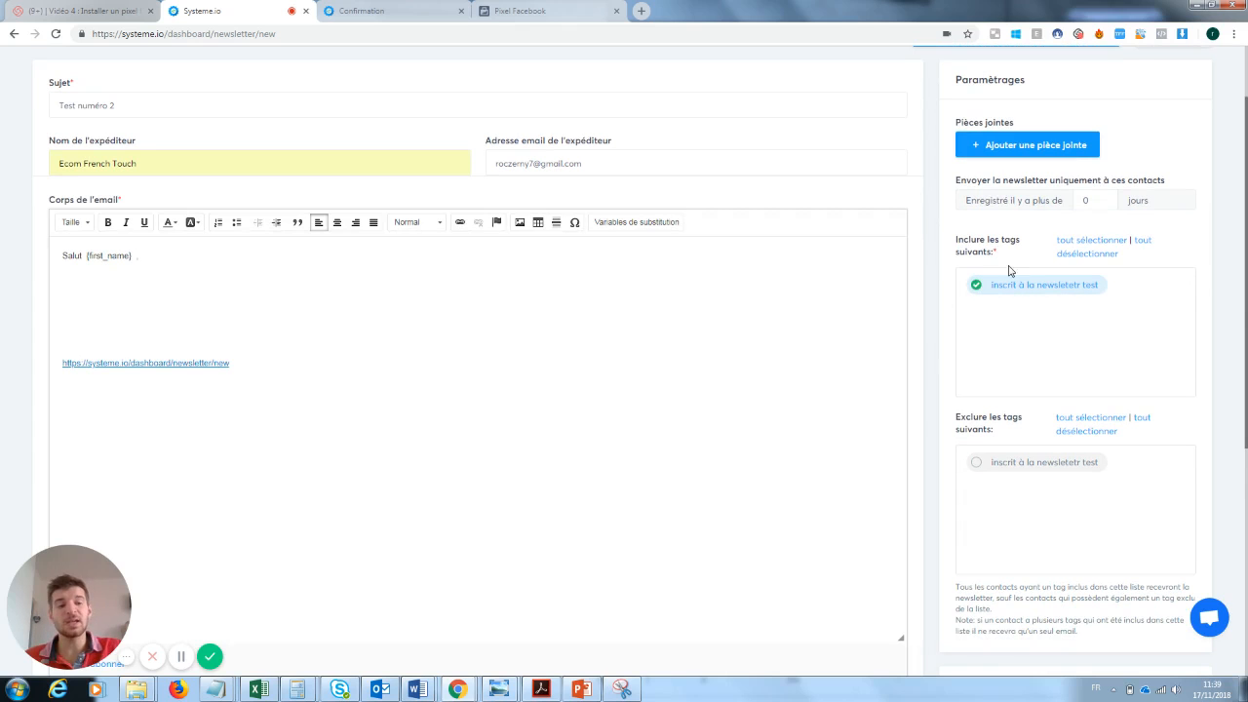
{"action": "scroll", "coordinate": [1104, 341], "scroll_direction": "down", "scroll_amount": 4}
{"action": "left_click_drag", "start_coordinate": [1244, 399], "coordinate": [1245, 144]}
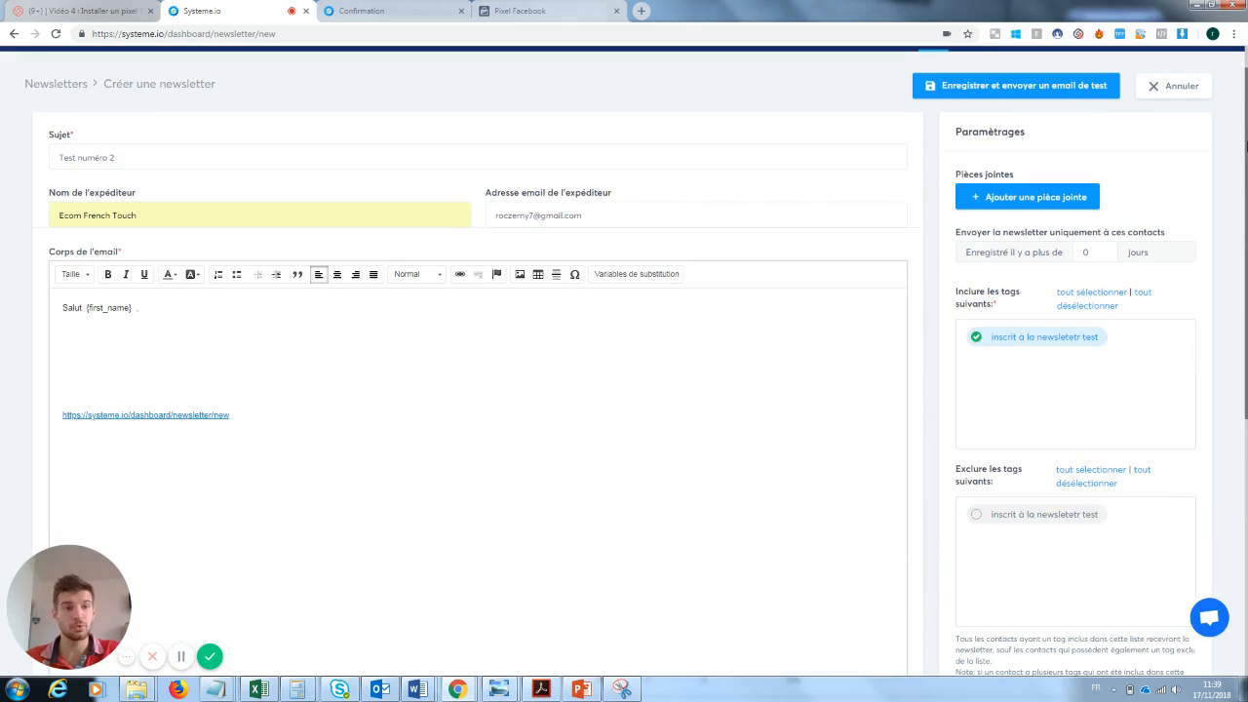
{"action": "left_click", "coordinate": [1006, 94]}
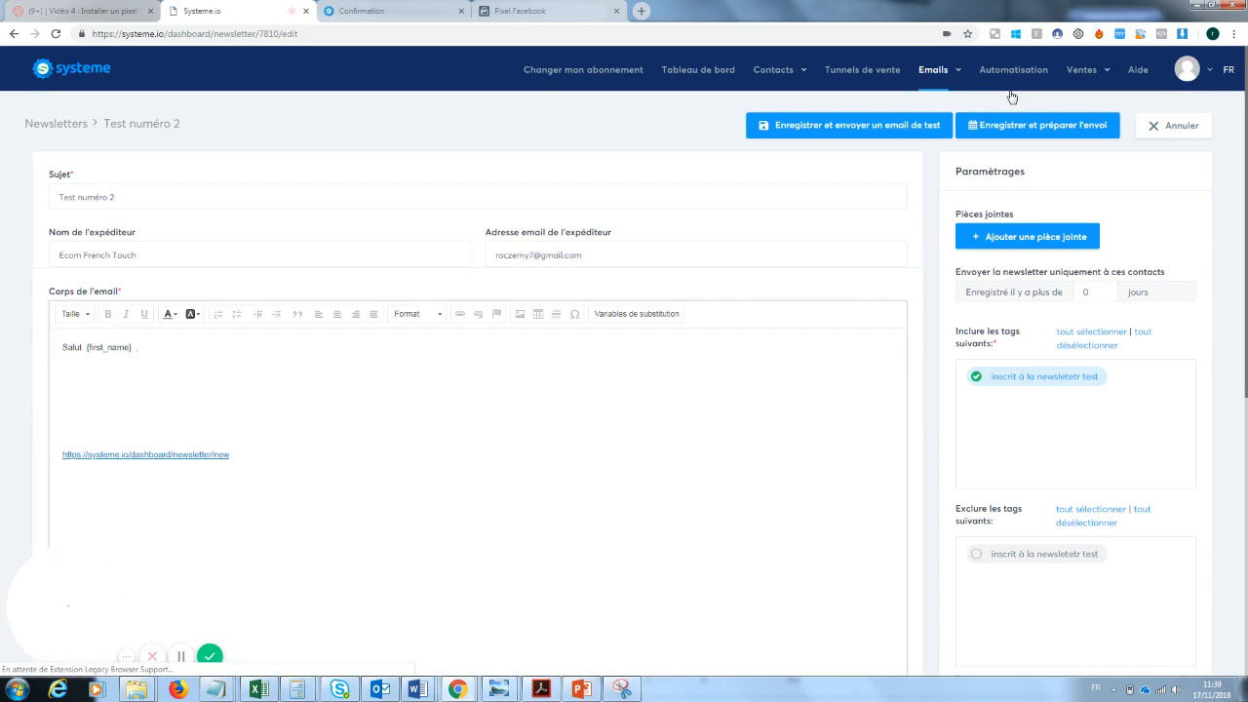
{"action": "mouse_move", "coordinate": [1246, 179]}
{"action": "left_mouse_down"}
{"action": "mouse_move", "coordinate": [1246, 322]}
{"action": "mouse_move", "coordinate": [1246, 187]}
{"action": "left_mouse_up"}
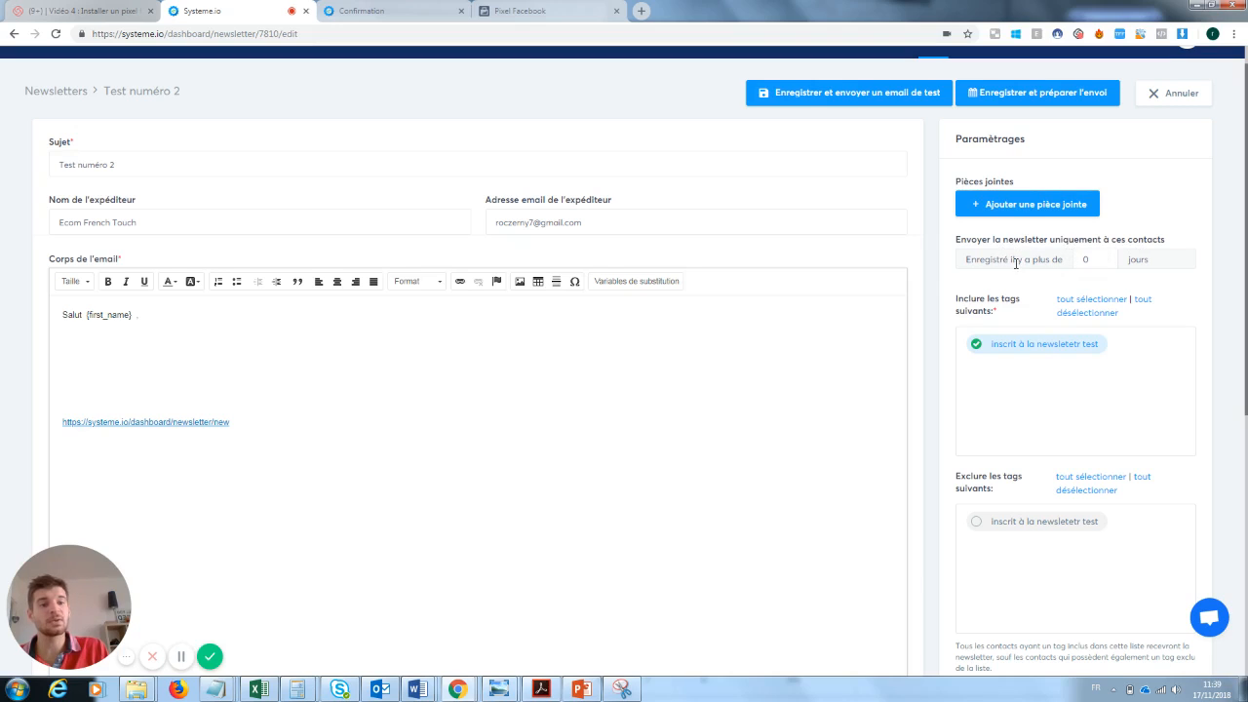
{"action": "left_click", "coordinate": [1101, 257]}
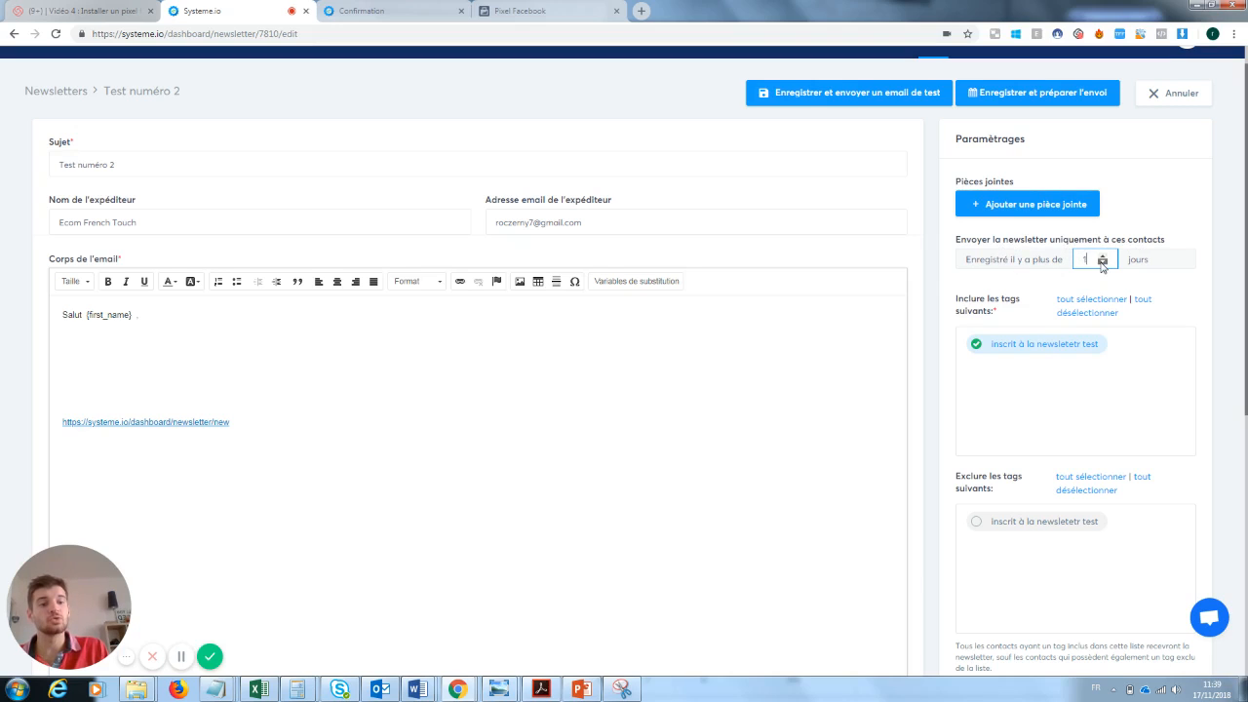
{"action": "left_click", "coordinate": [1102, 262]}
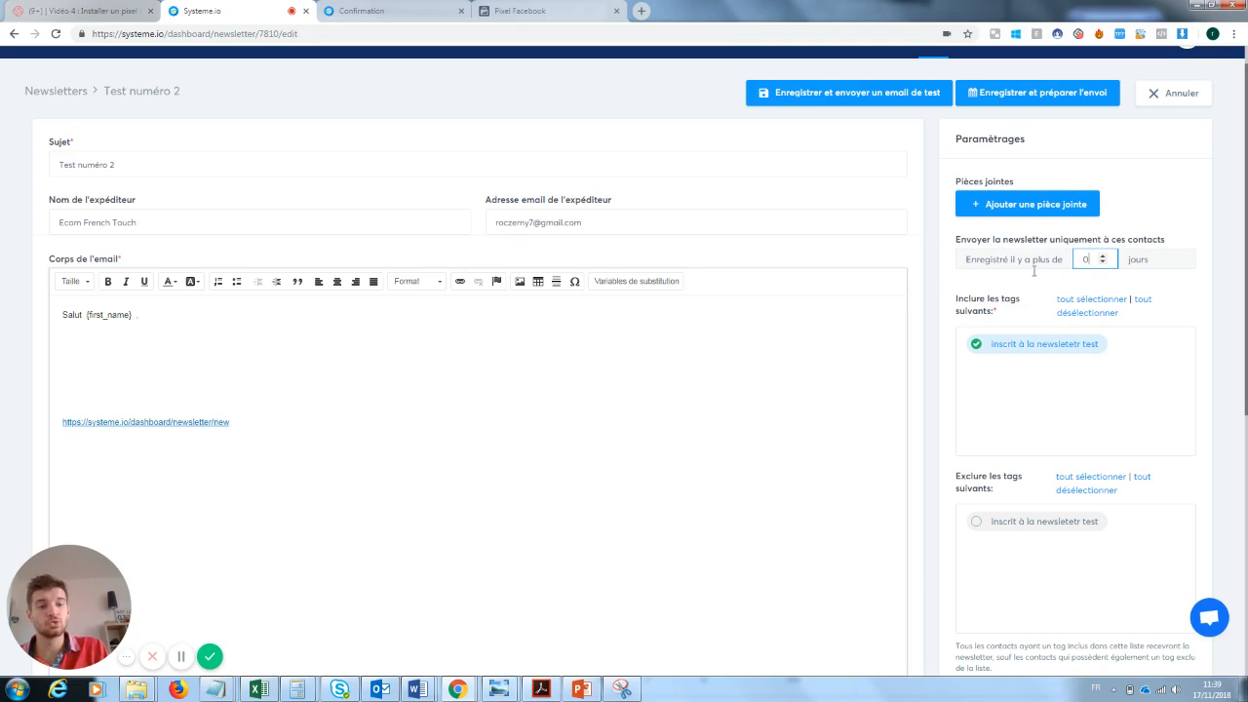
- Save the newsletter, prepare it for sending, and look at the date and time options for scheduling
{"action": "left_click", "coordinate": [1045, 100]}
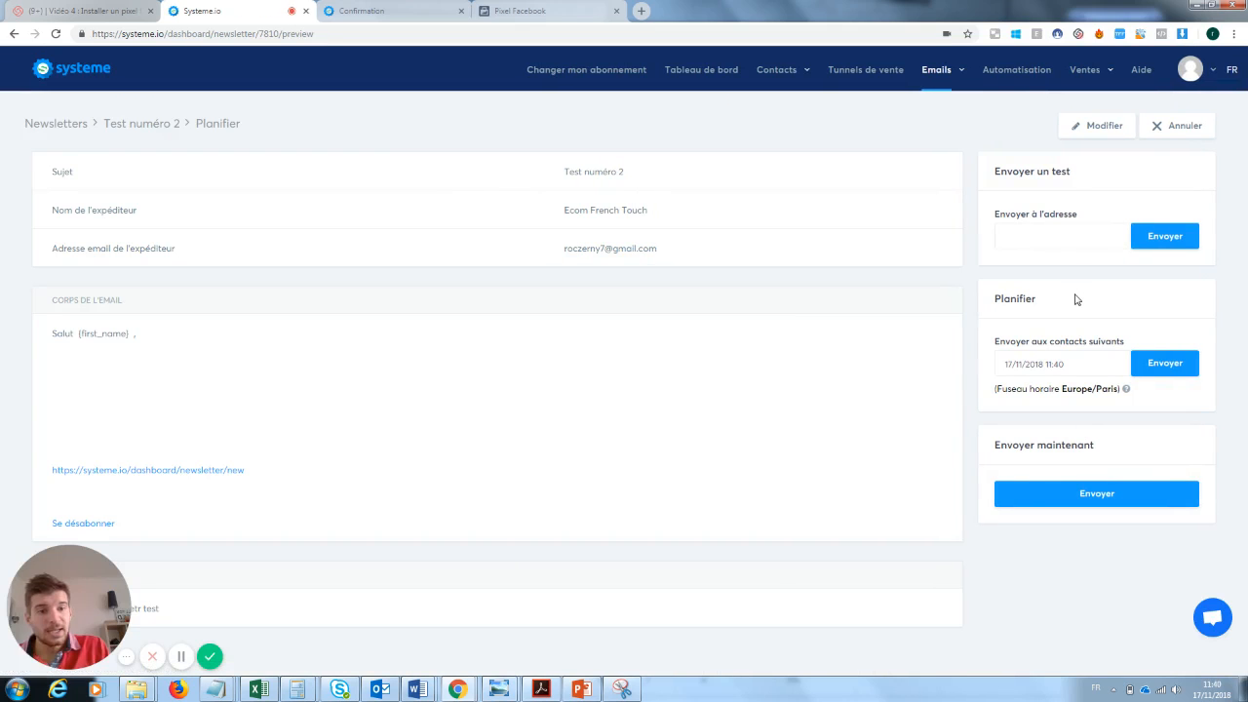
{"action": "left_click", "coordinate": [1067, 364]}
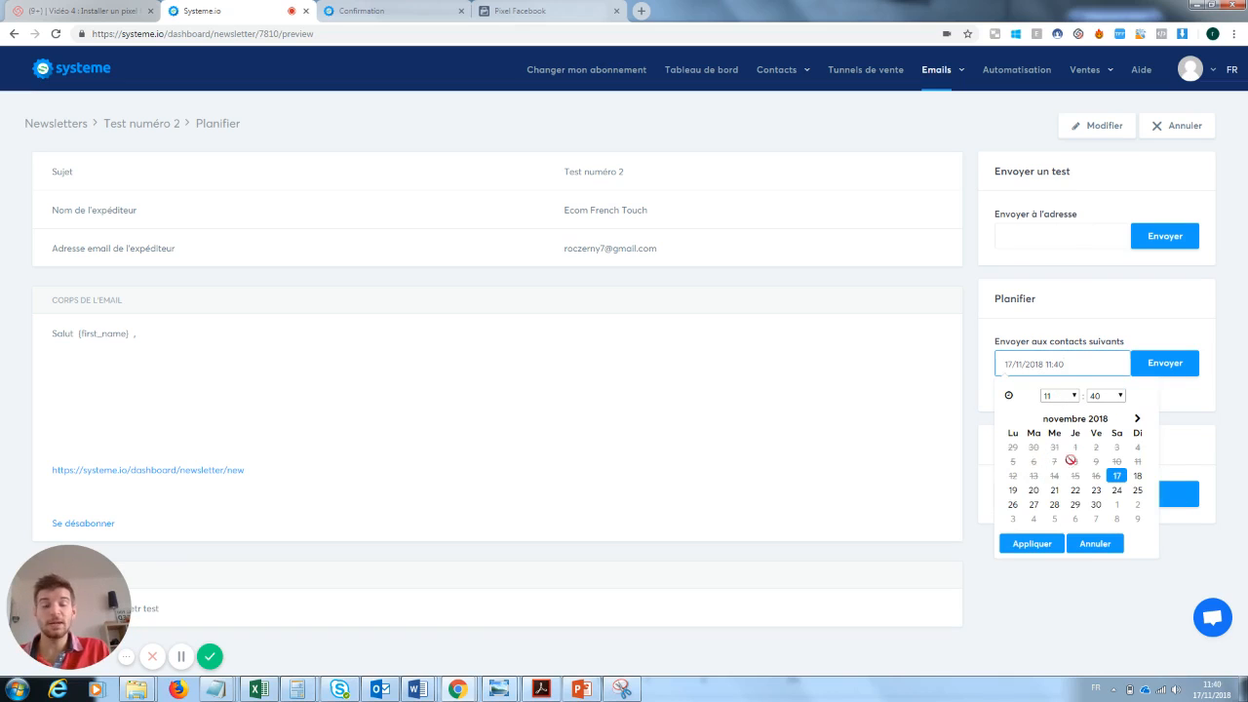
{"action": "left_click", "coordinate": [797, 417]}
{"action": "left_click", "coordinate": [1020, 237]}
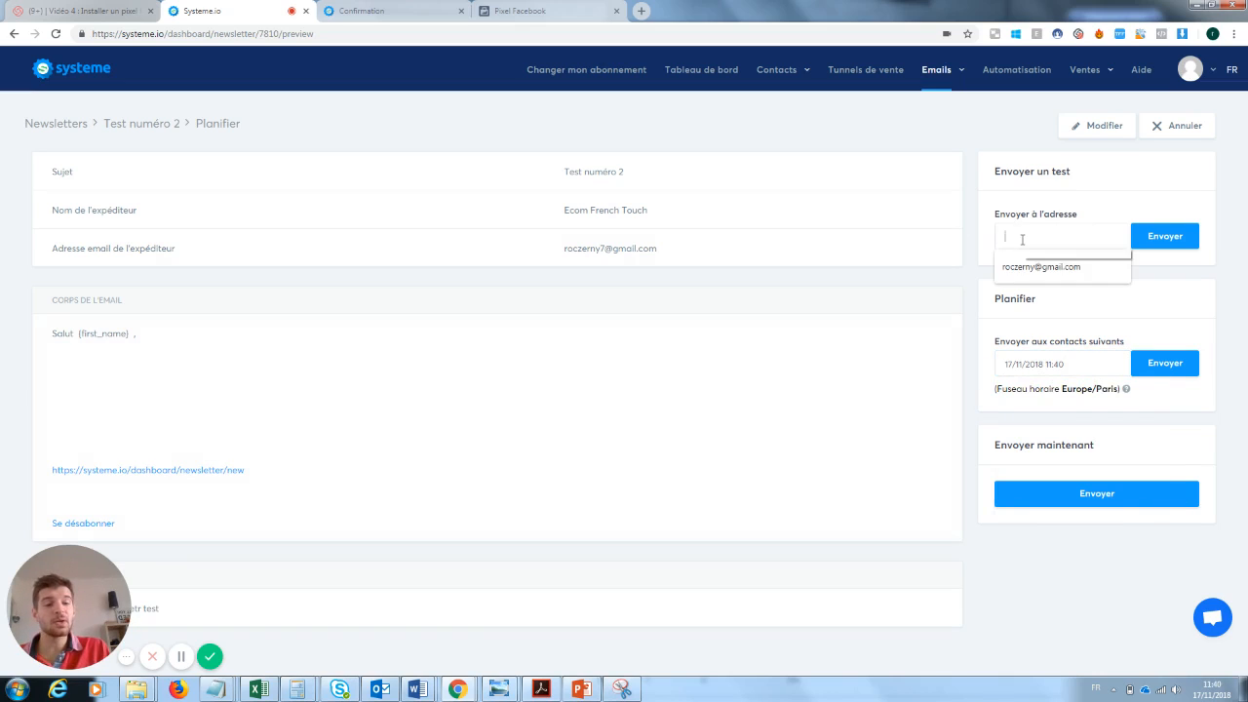
{"action": "left_click", "coordinate": [802, 331]}
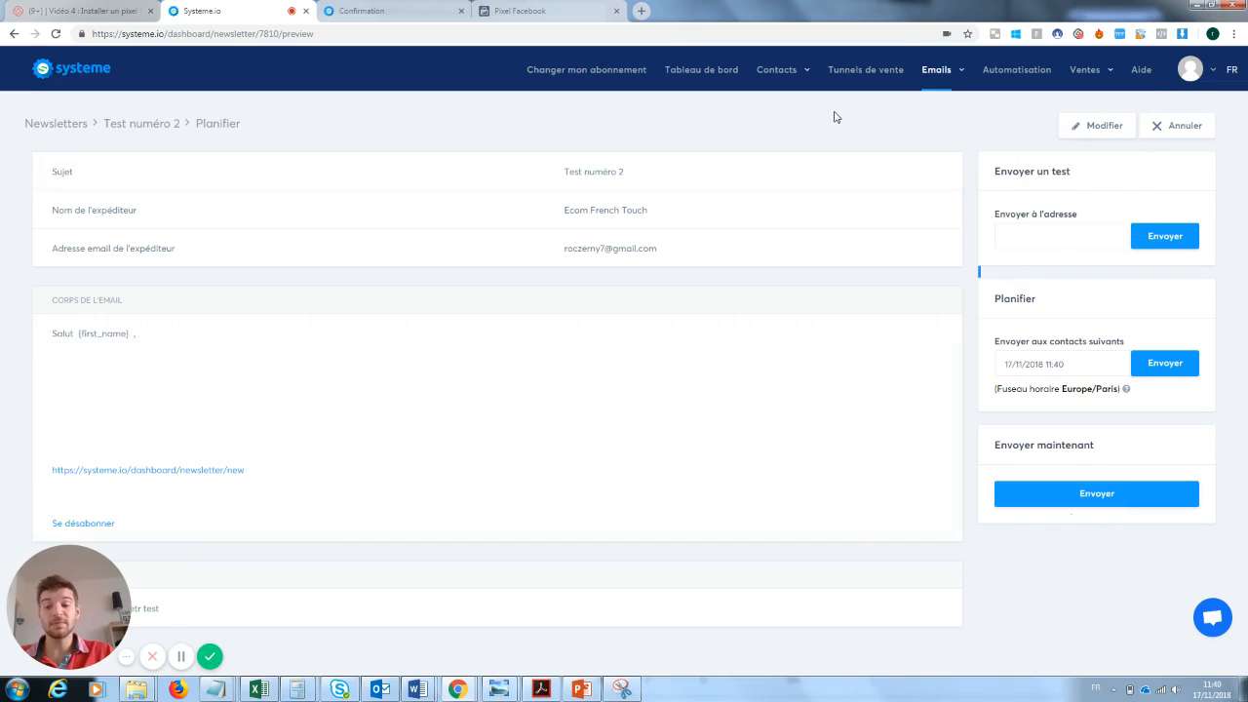
- Create an email campaign named "mail 1" with the description "1" and save it
{"action": "mouse_move", "coordinate": [930, 70]}
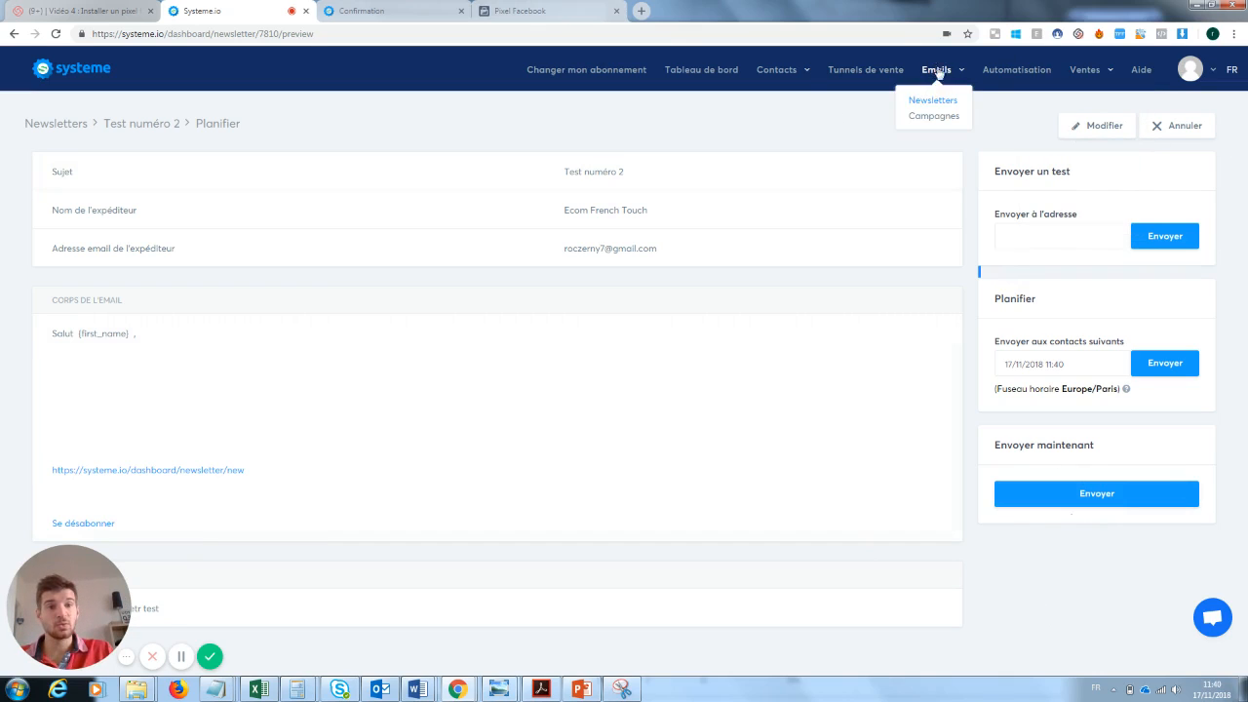
{"action": "left_click", "coordinate": [922, 117]}
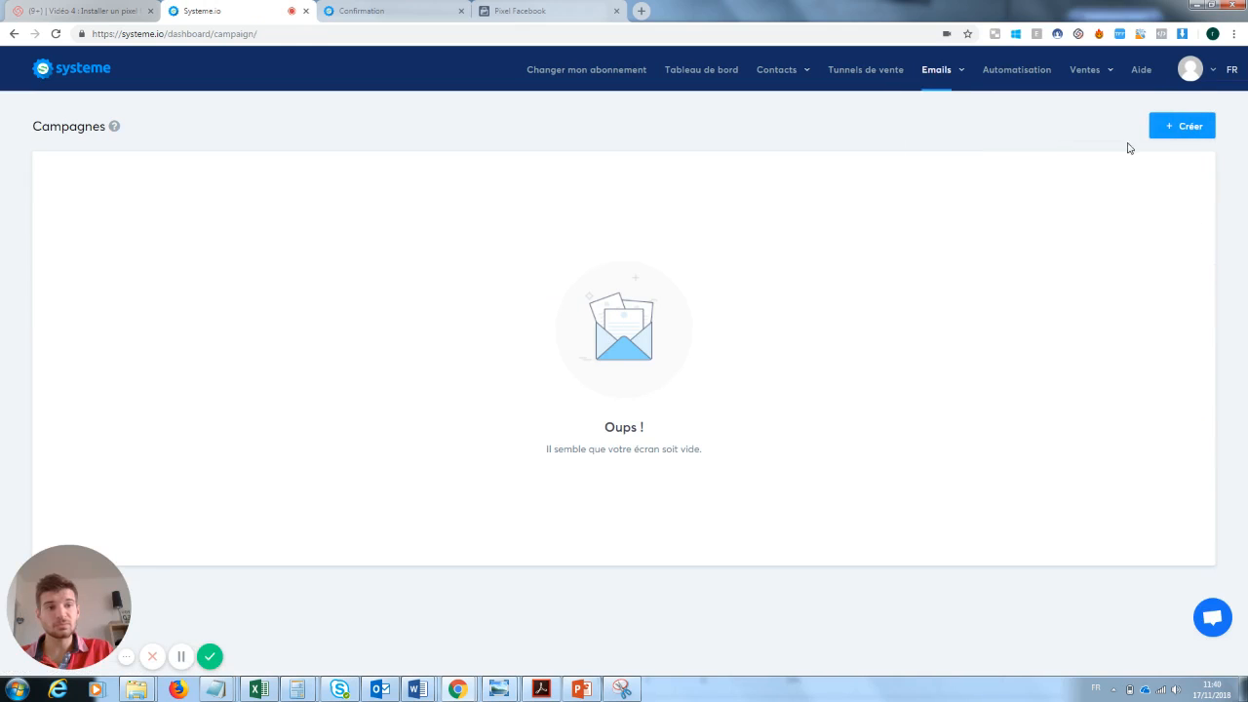
{"action": "left_click", "coordinate": [1177, 128]}
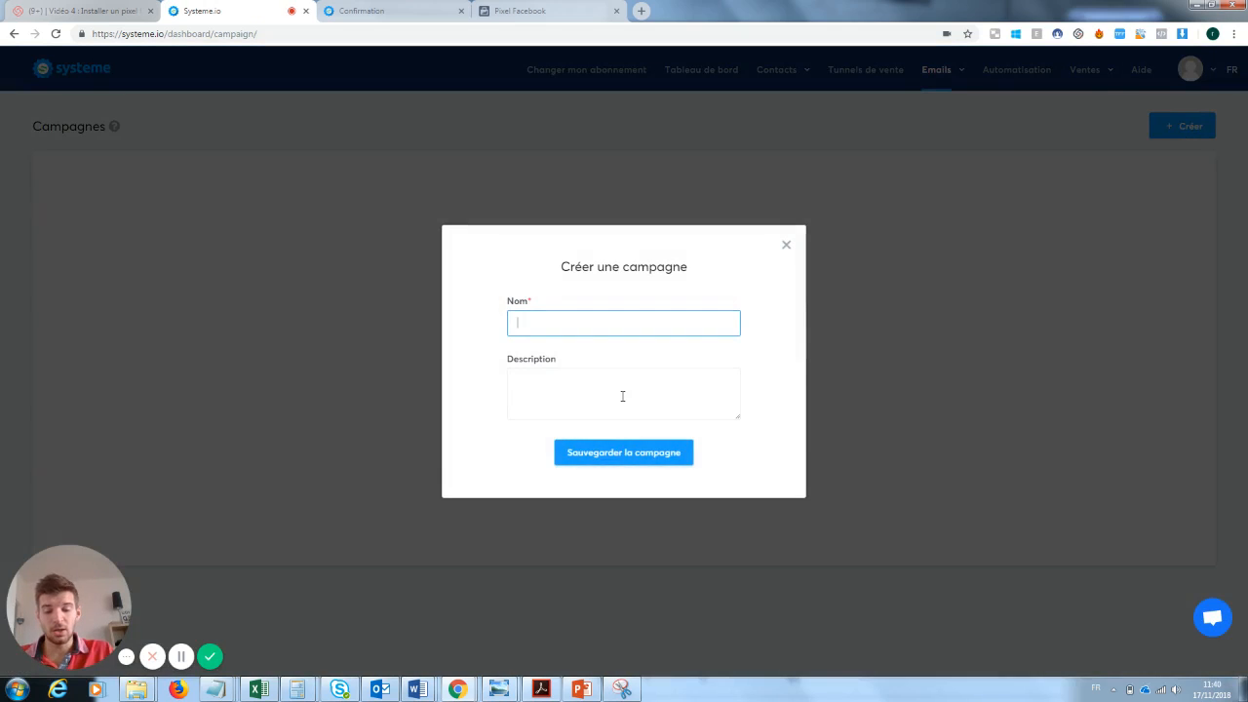
{"action": "type", "text": "mo"}
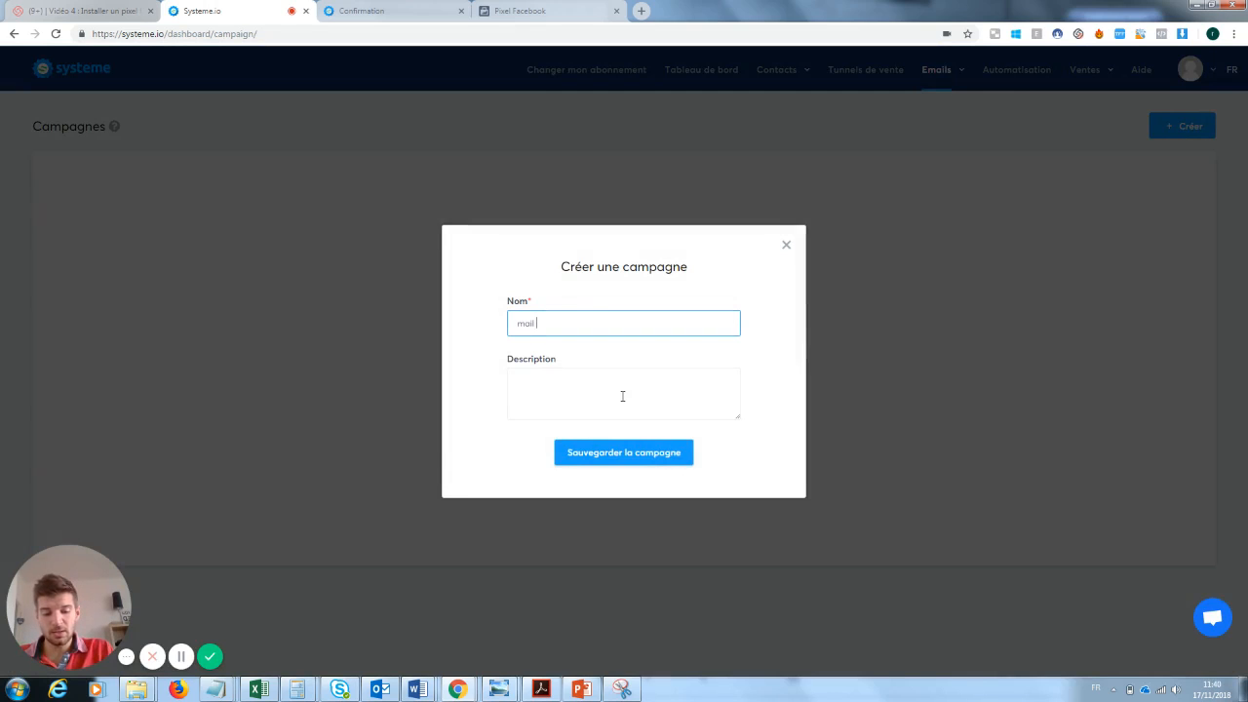
{"action": "left_click", "coordinate": [622, 395]}
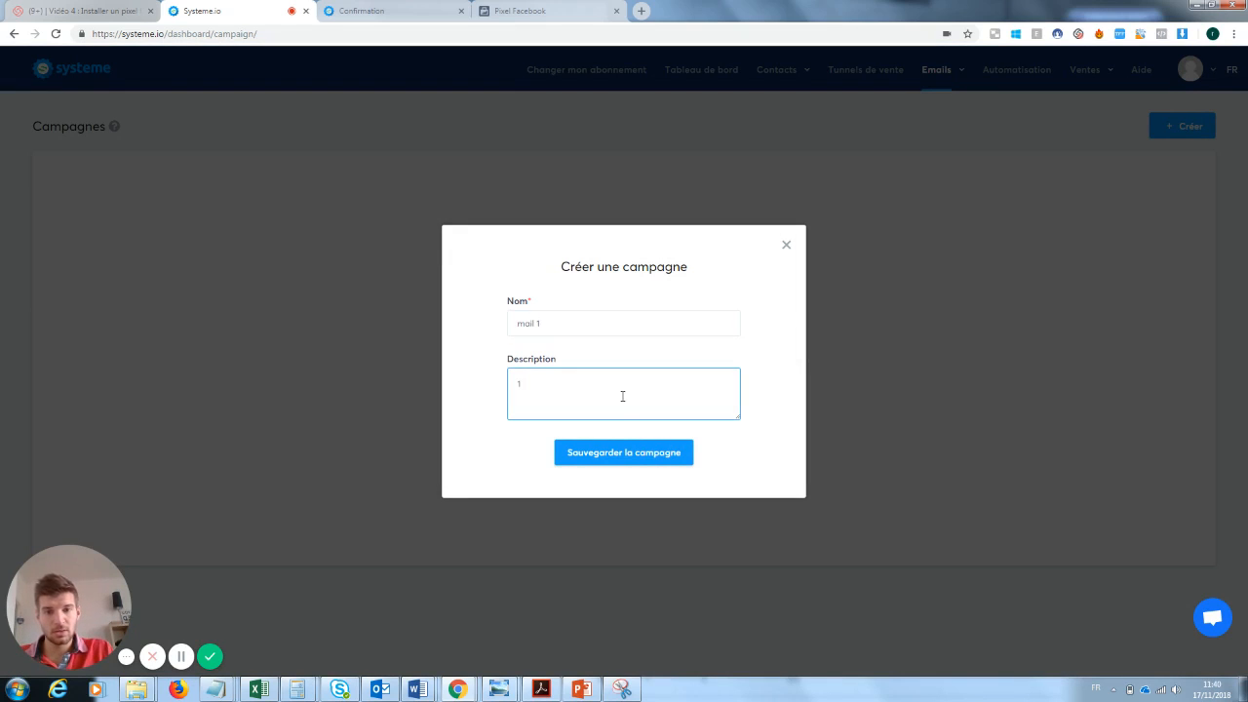
{"action": "left_click", "coordinate": [635, 457]}
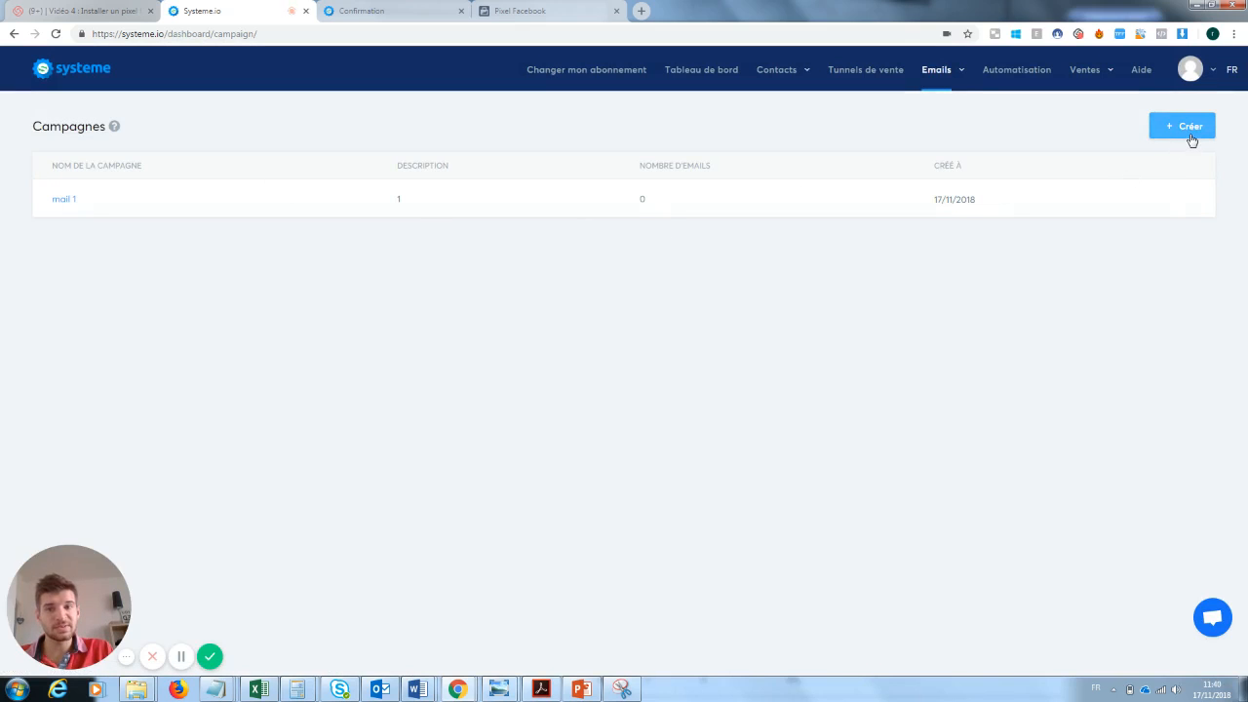
- Create a second email campaign named "mail 2" with the description "2" and save it
{"action": "left_click", "coordinate": [1191, 140]}
{"action": "left_click", "coordinate": [537, 322]}
{"action": "type", "text": "mail"}
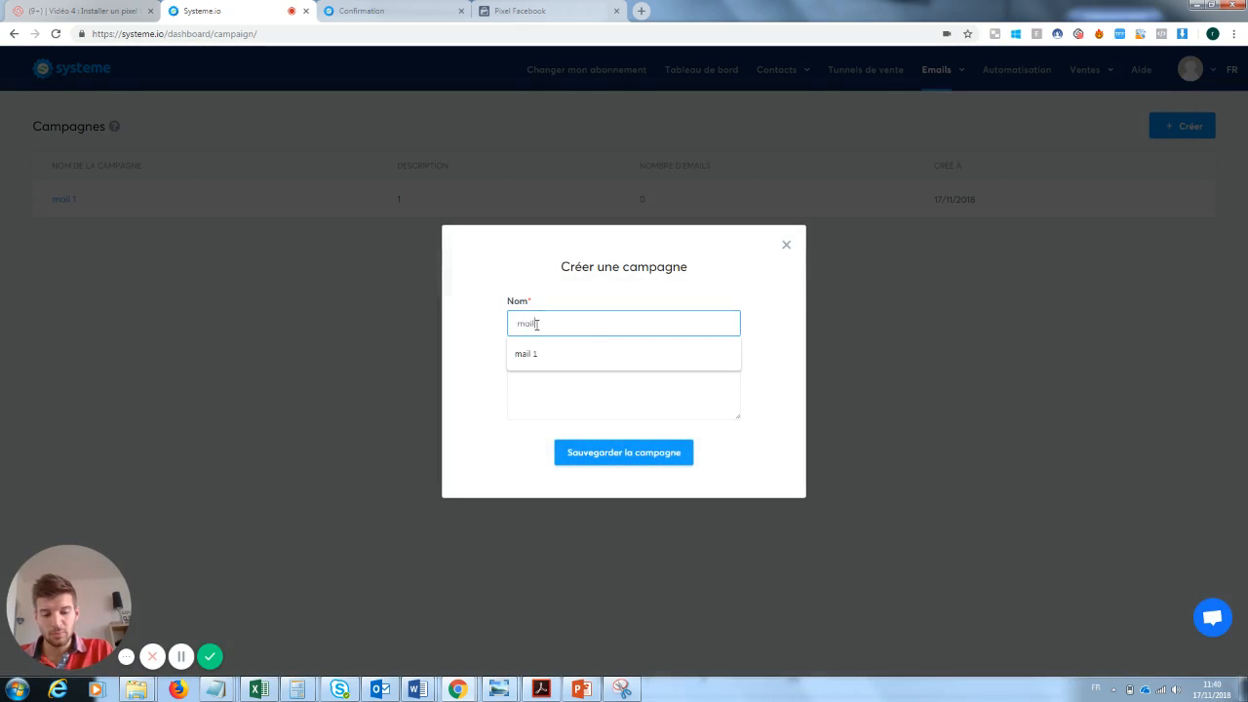
{"action": "type", "text": " 2"}
{"action": "key", "text": "Tab"}
{"action": "type", "text": "2"}
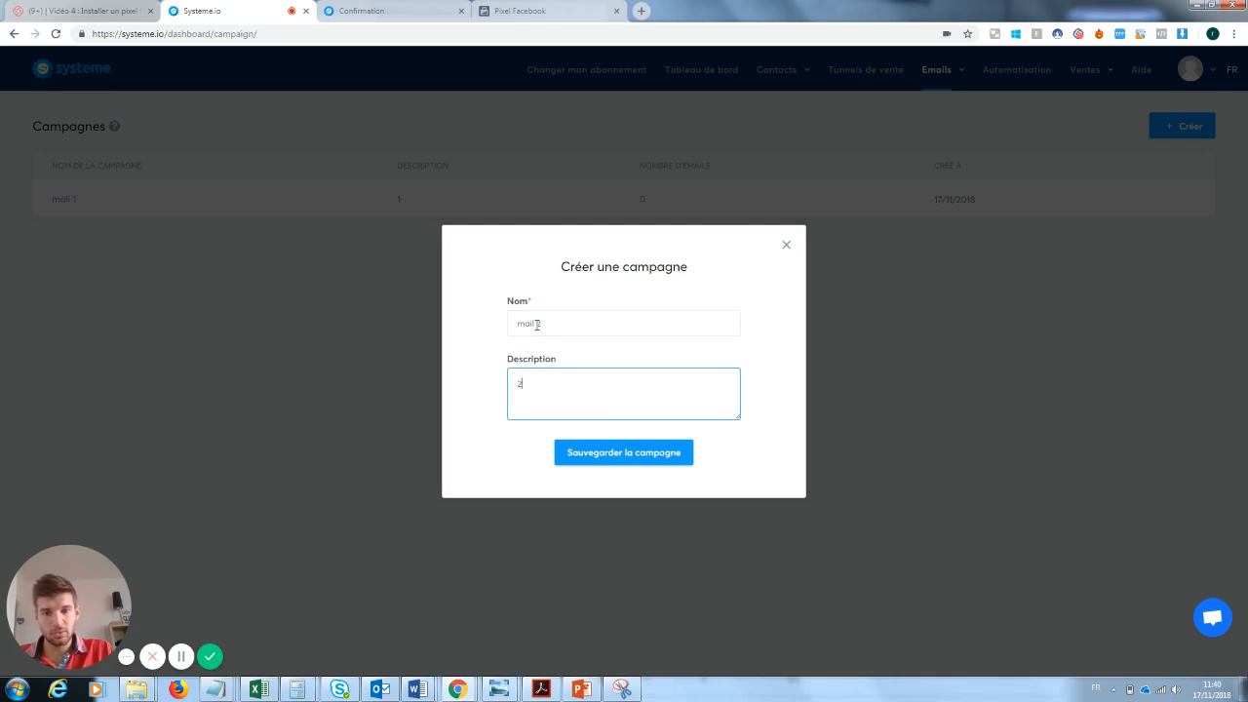
{"action": "left_click", "coordinate": [609, 452]}
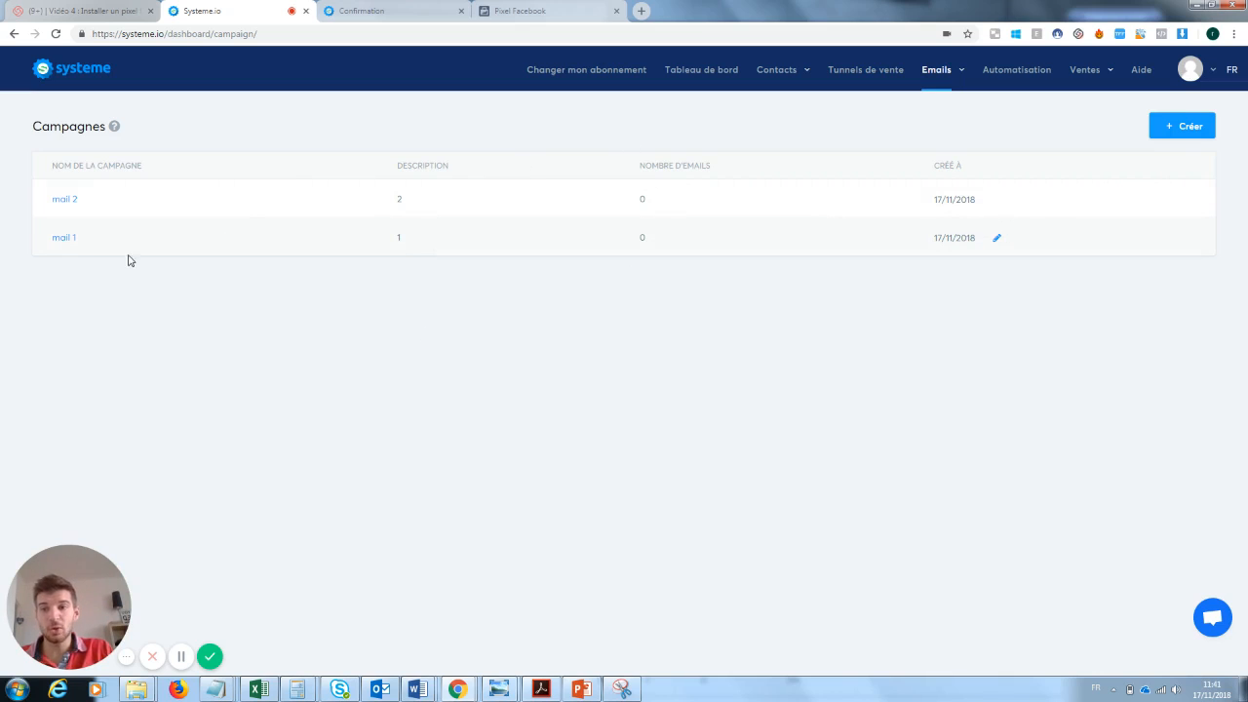
- Look at the step list of the "mail 1" campaign and at its name and description settings
{"action": "left_click", "coordinate": [64, 238]}
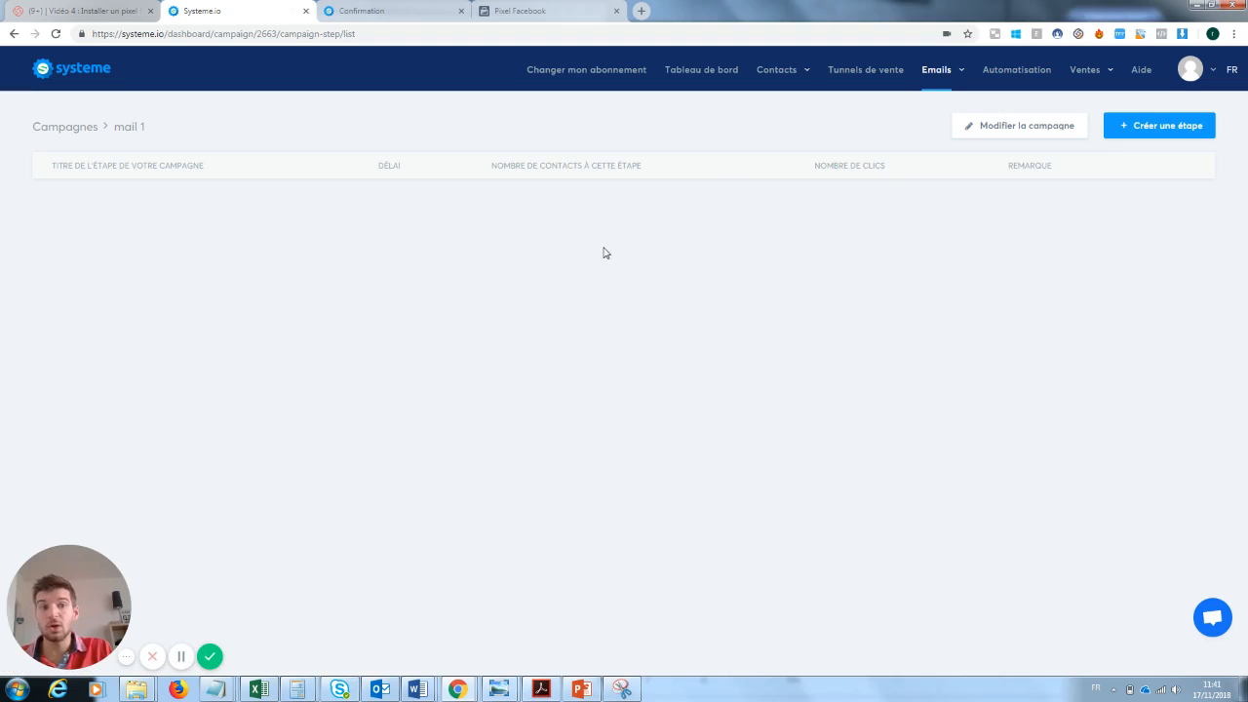
{"action": "left_click", "coordinate": [1026, 127]}
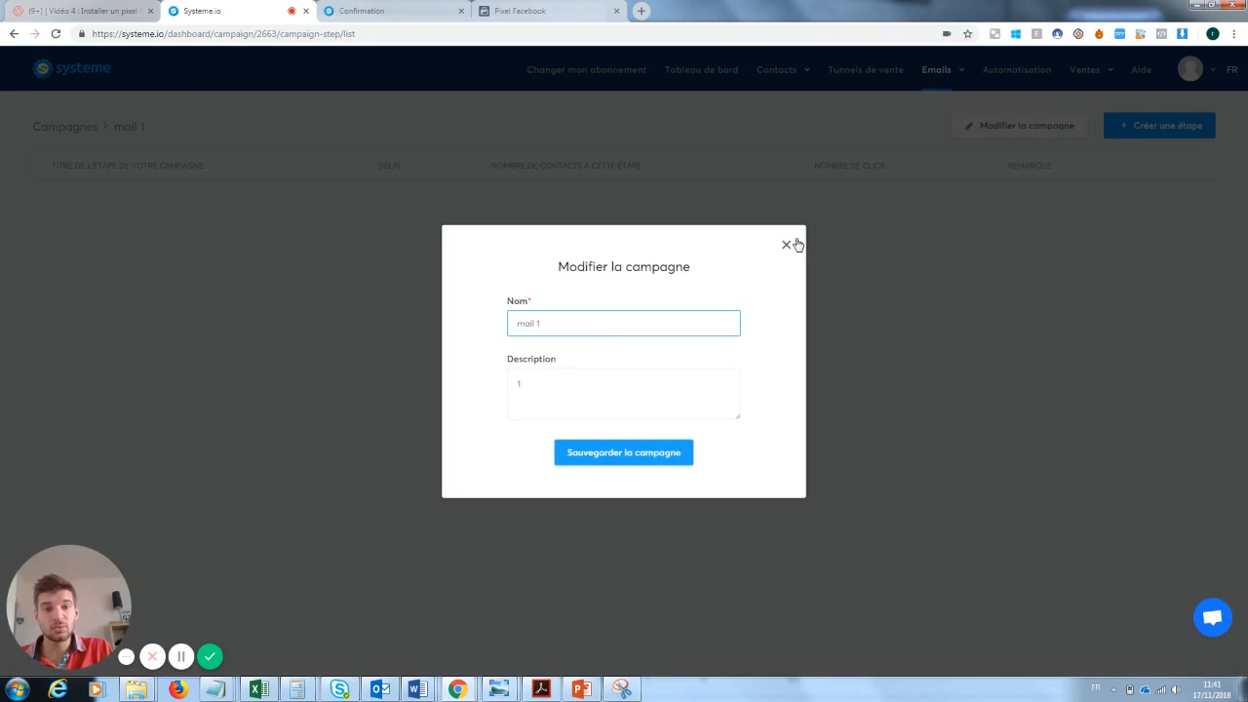
{"action": "left_click", "coordinate": [787, 246]}
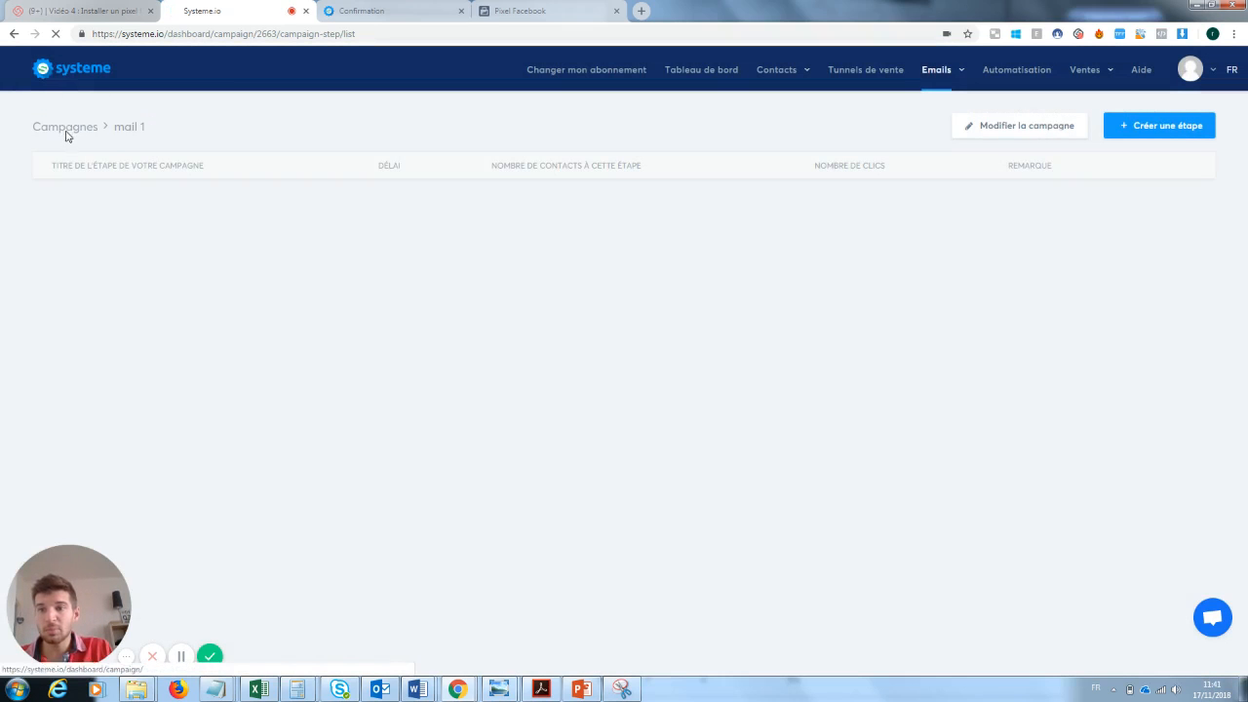
{"action": "left_click", "coordinate": [65, 129]}
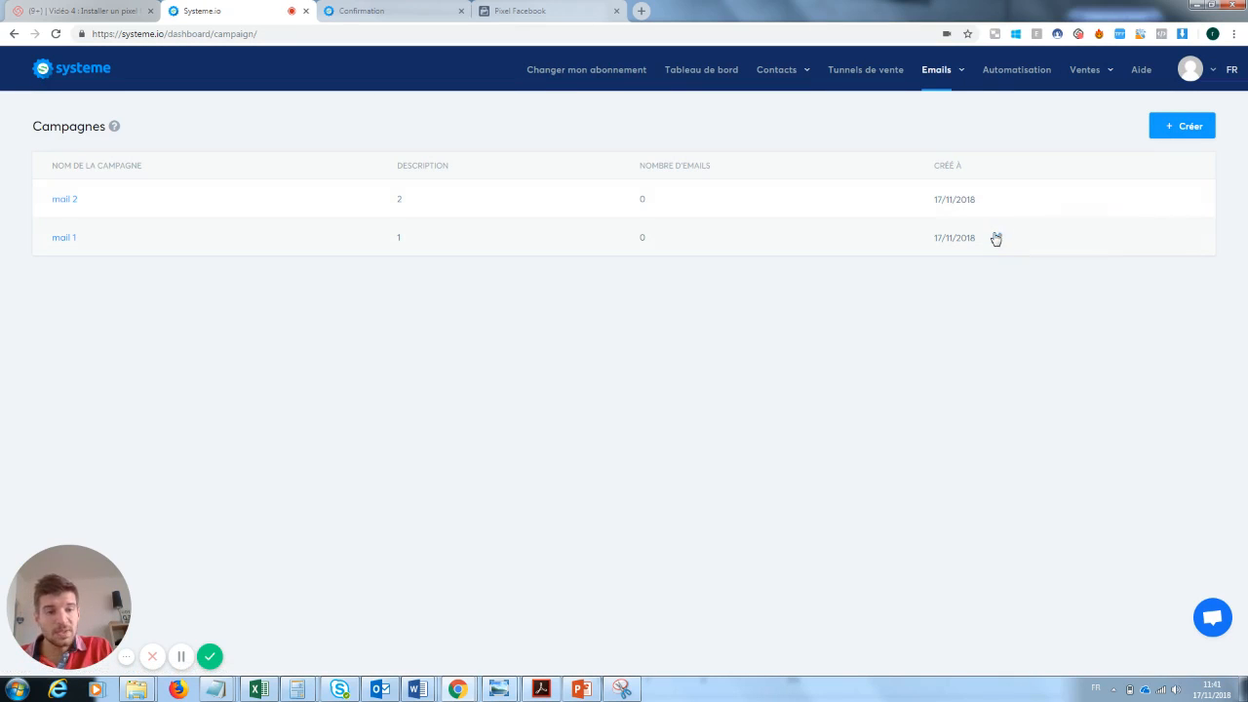
{"action": "left_click", "coordinate": [997, 240]}
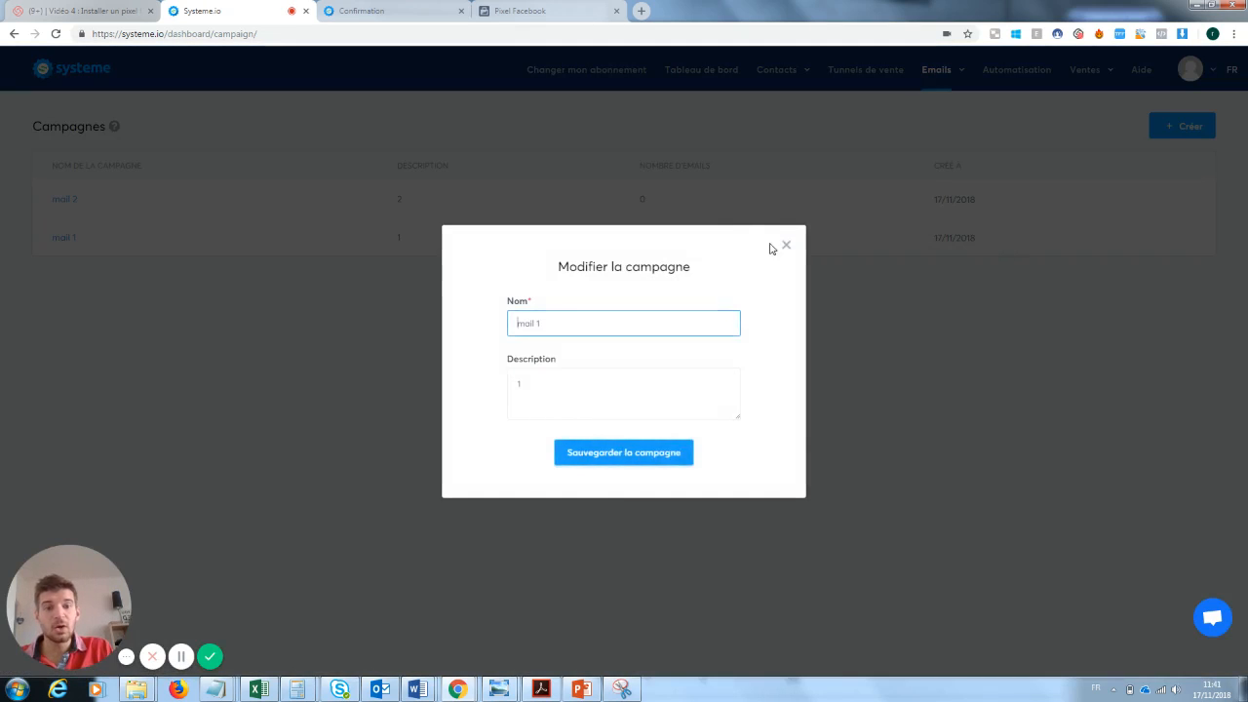
{"action": "left_click", "coordinate": [776, 250]}
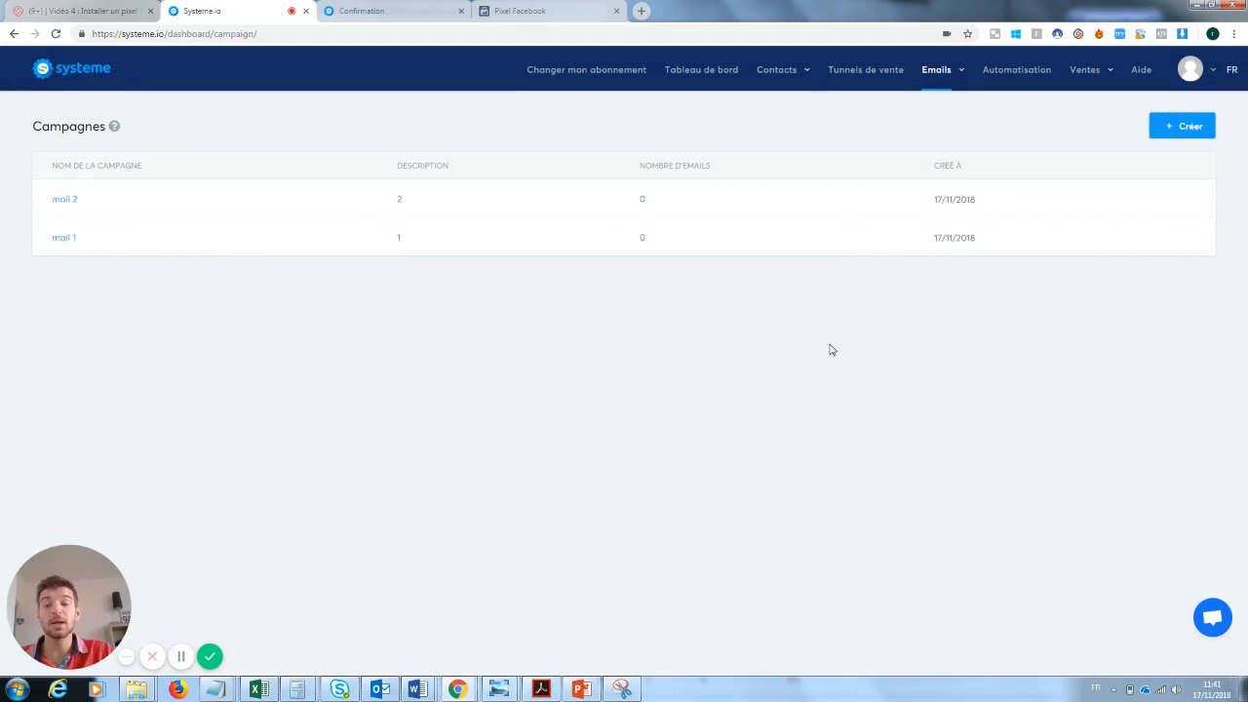
- Look at the form for a new step in the "mail 2" campaign and at that campaign's name and description settings
{"action": "left_click", "coordinate": [68, 200]}
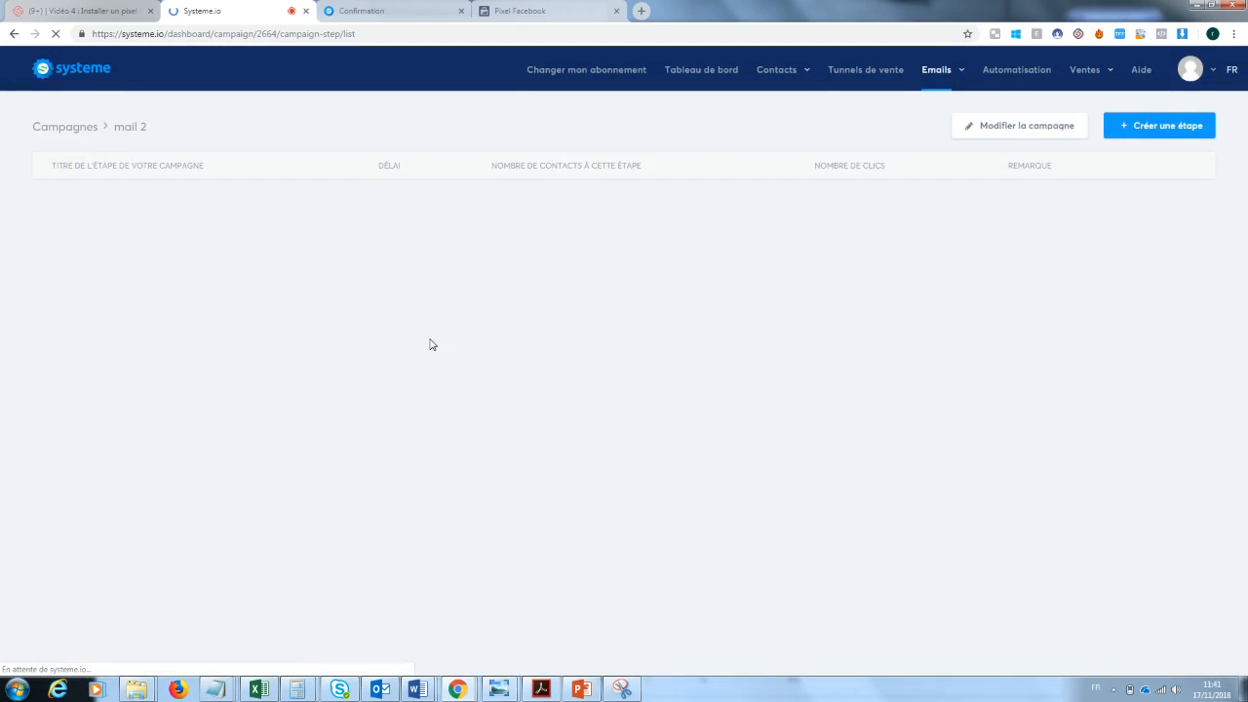
{"action": "left_click", "coordinate": [1168, 127]}
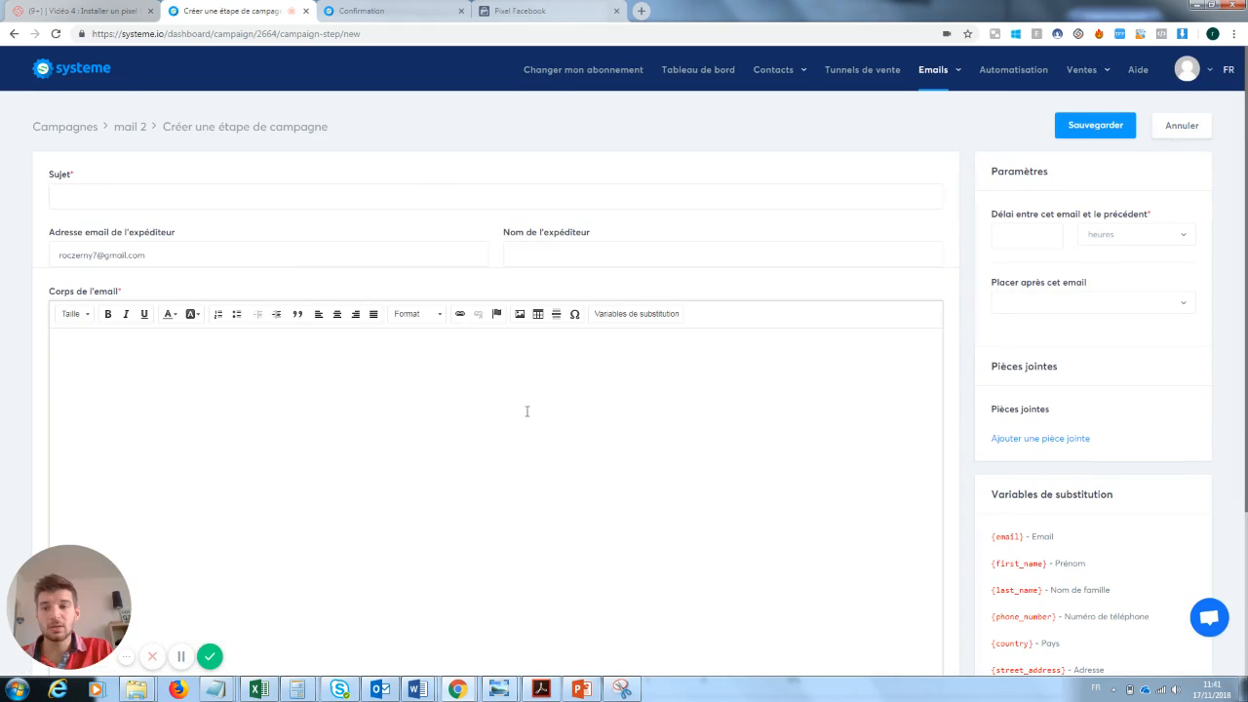
{"action": "left_click", "coordinate": [85, 128]}
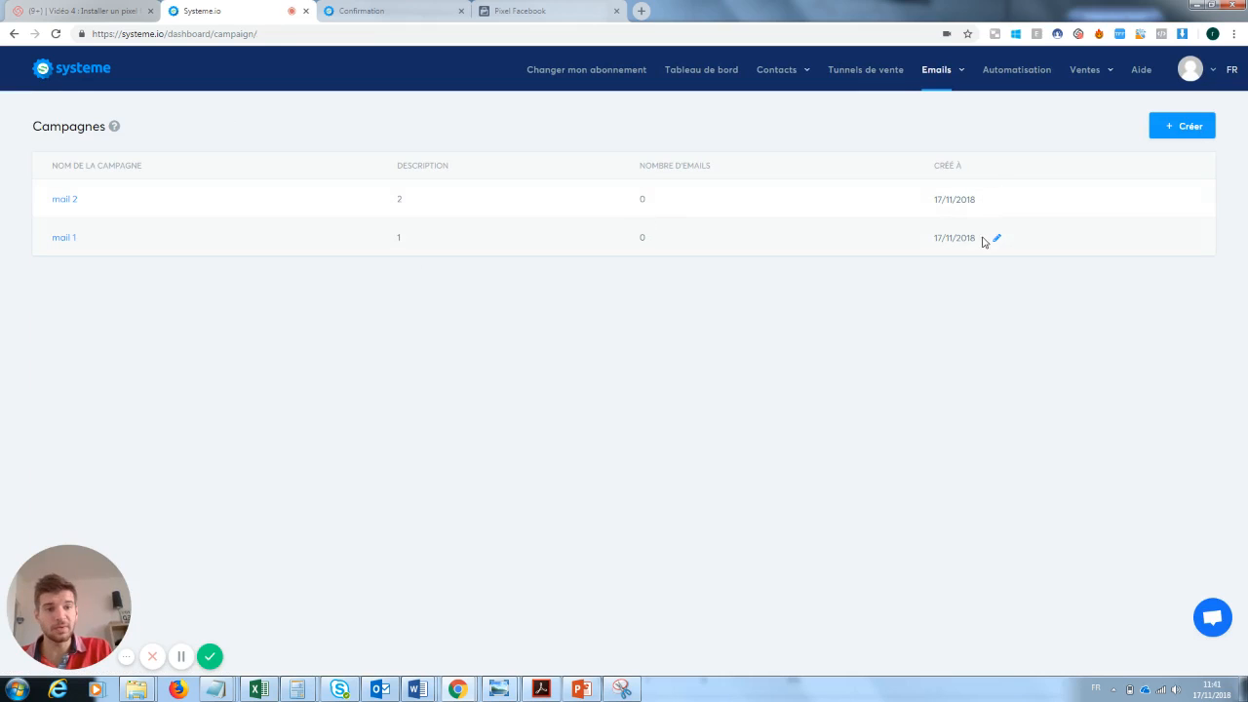
{"action": "left_click", "coordinate": [996, 200]}
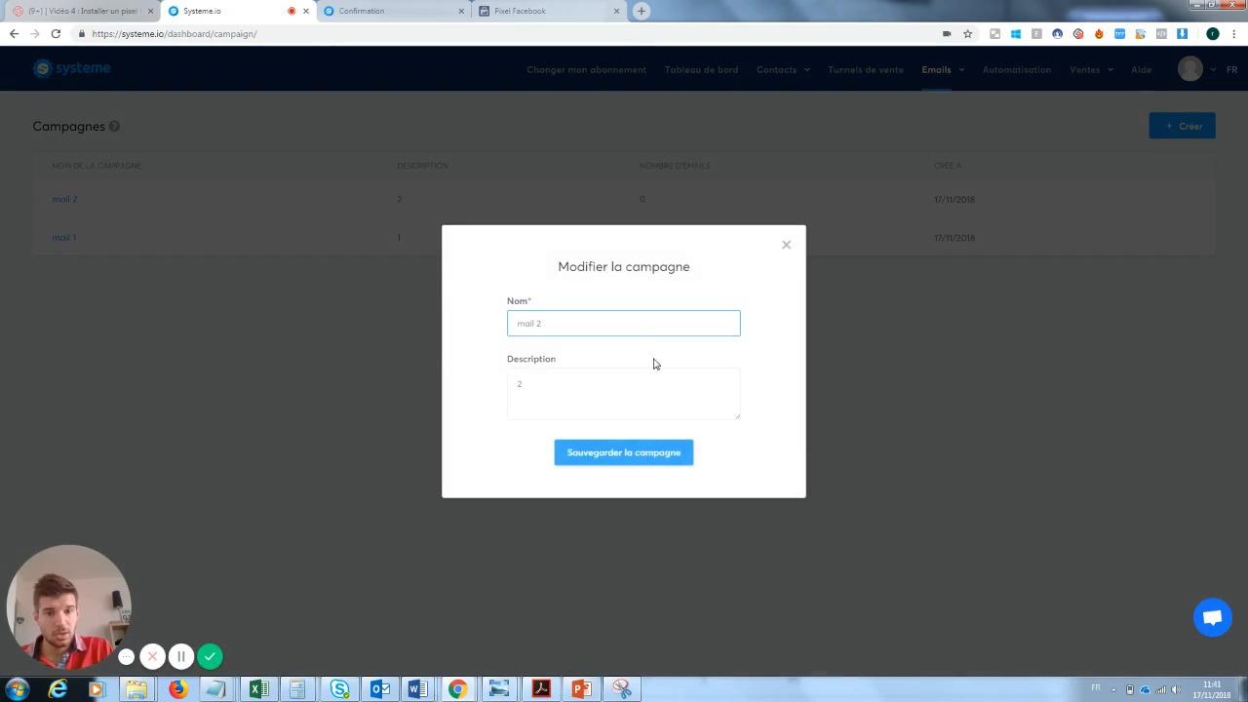
{"action": "left_click", "coordinate": [786, 245]}
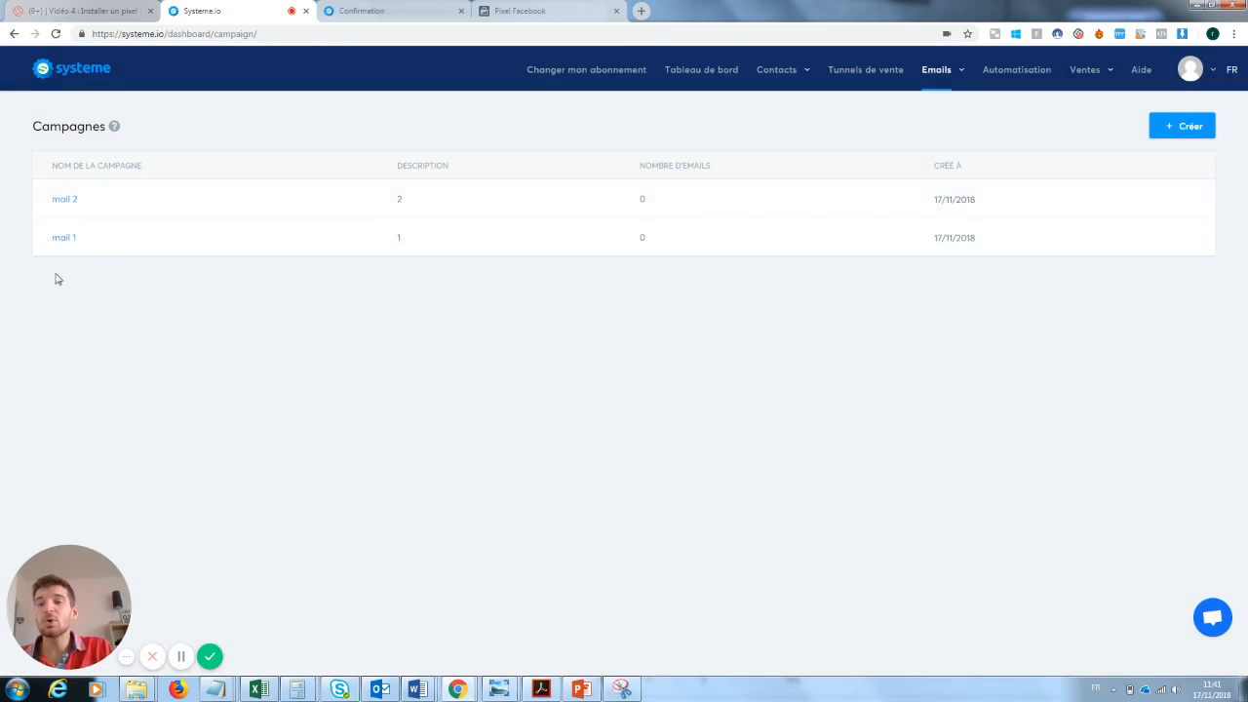
- Start a new step in the "mail 1" campaign with a delay of 0 hours and check the options for placing it after another email
{"action": "left_click", "coordinate": [64, 237]}
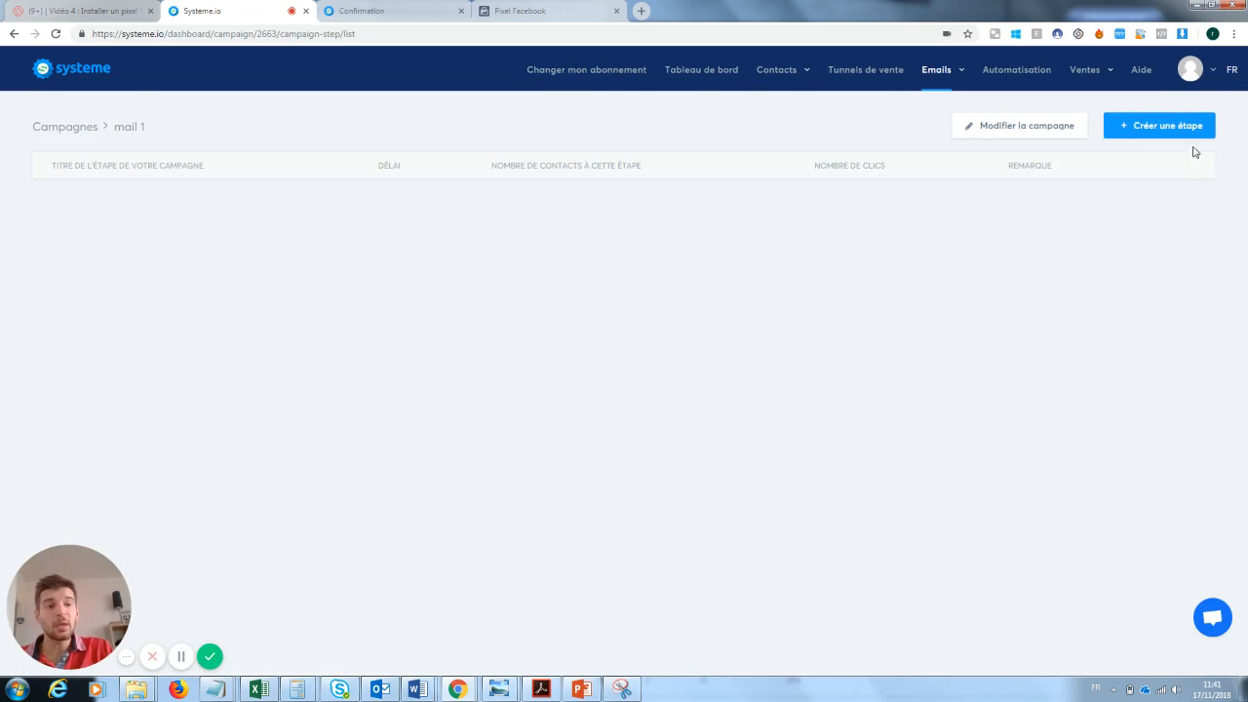
{"action": "left_click", "coordinate": [1174, 127]}
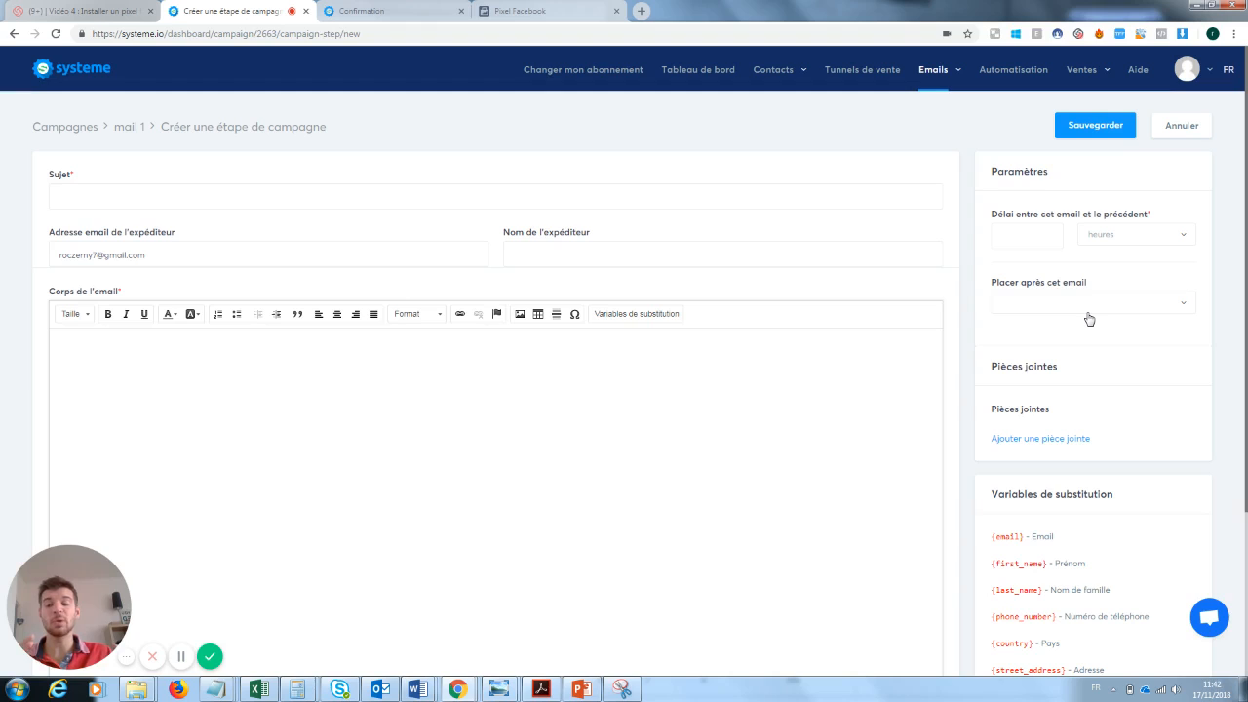
{"action": "left_click", "coordinate": [1023, 242]}
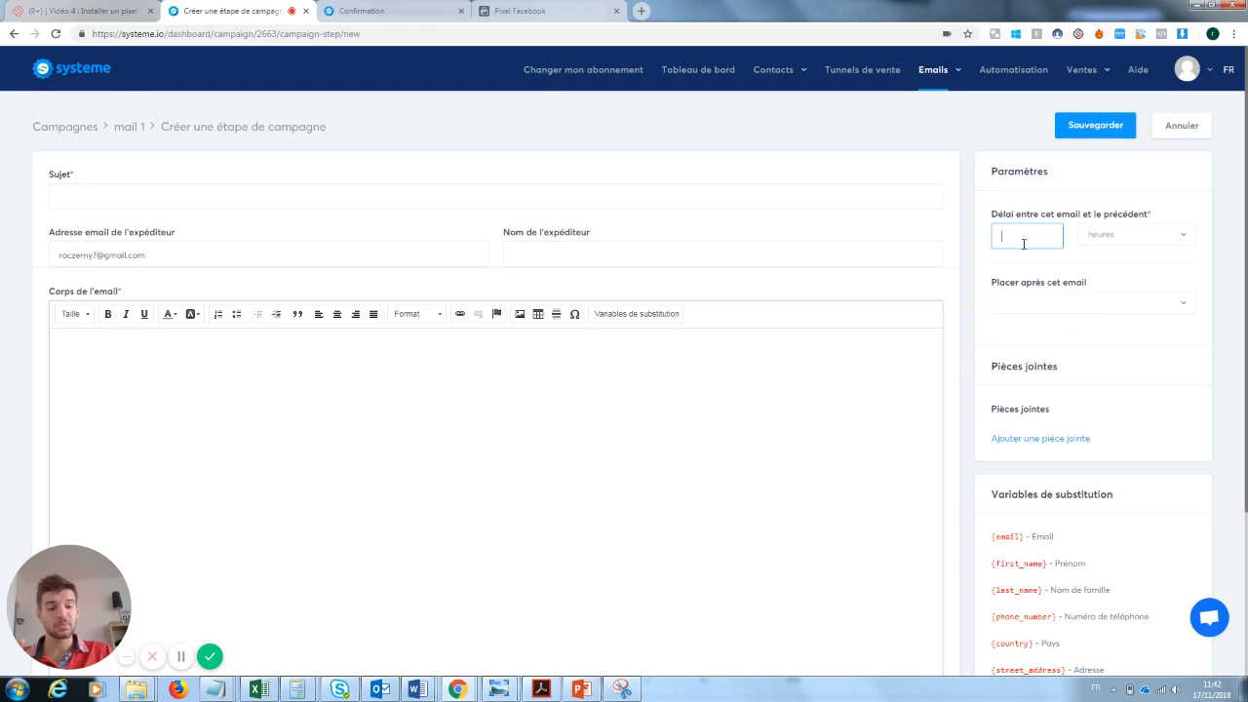
{"action": "type", "text": "0"}
{"action": "left_click", "coordinate": [1065, 300]}
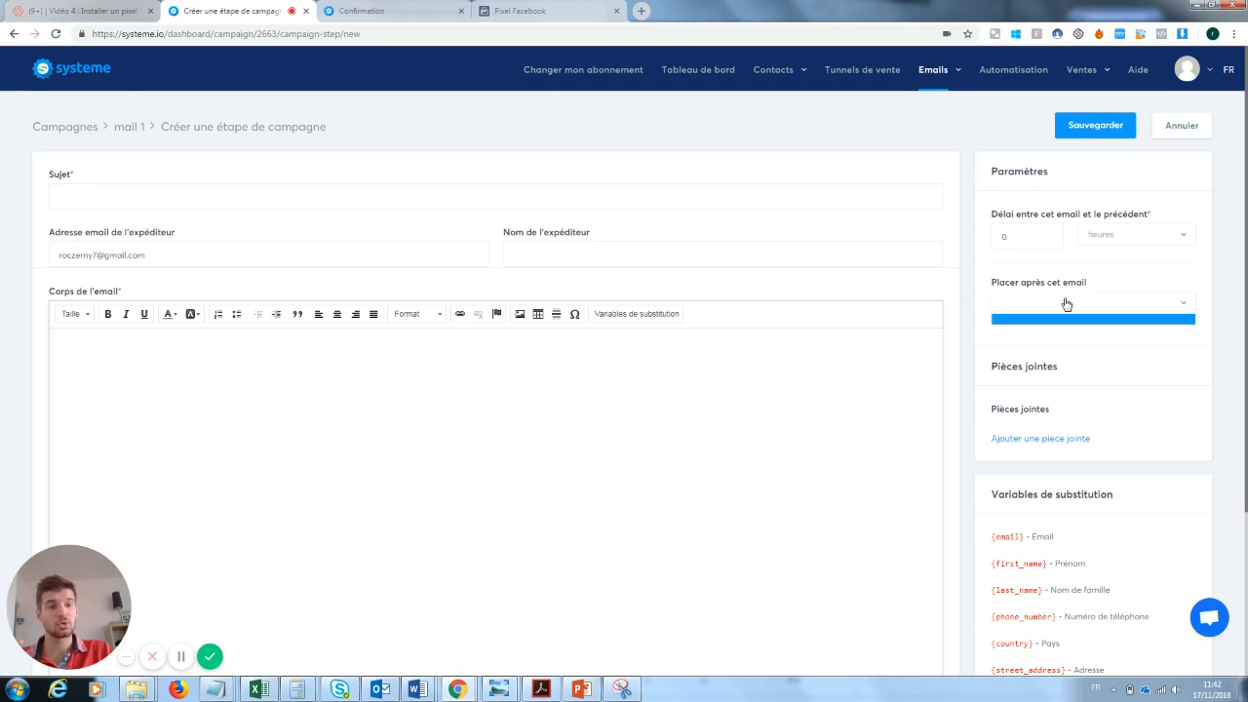
{"action": "left_click", "coordinate": [1065, 301]}
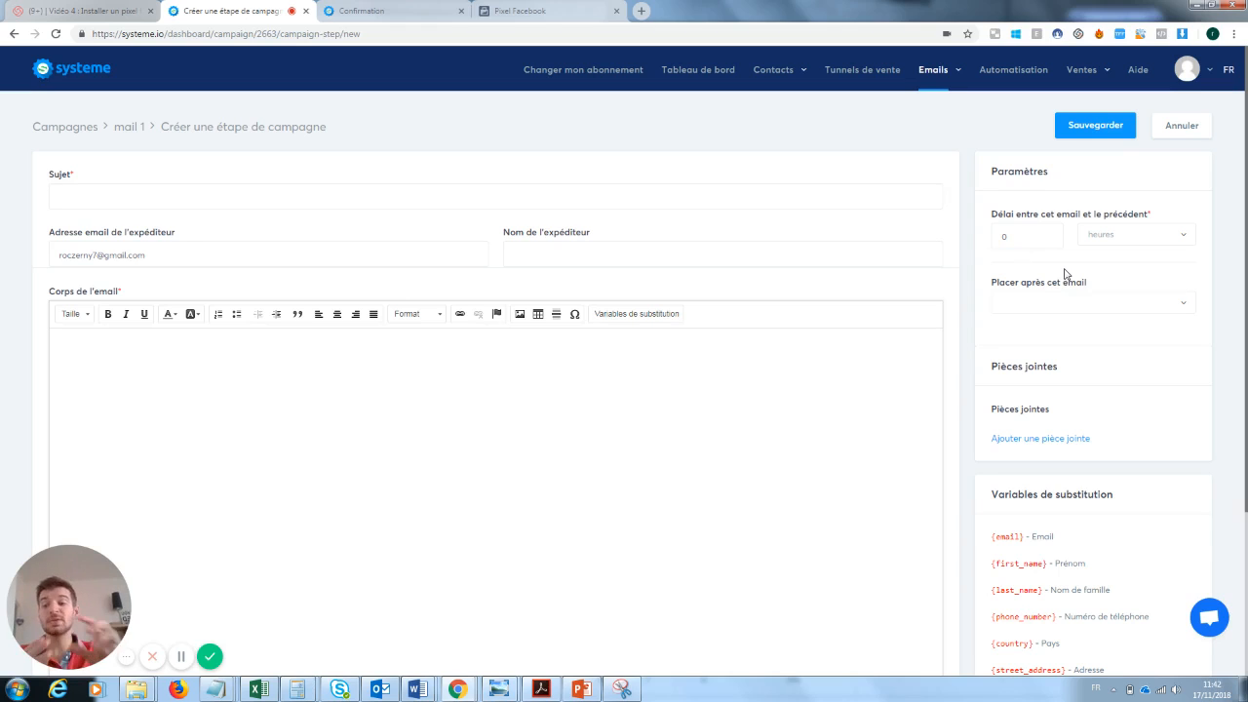
{"action": "left_click", "coordinate": [1111, 308]}
{"action": "left_click", "coordinate": [1130, 363]}
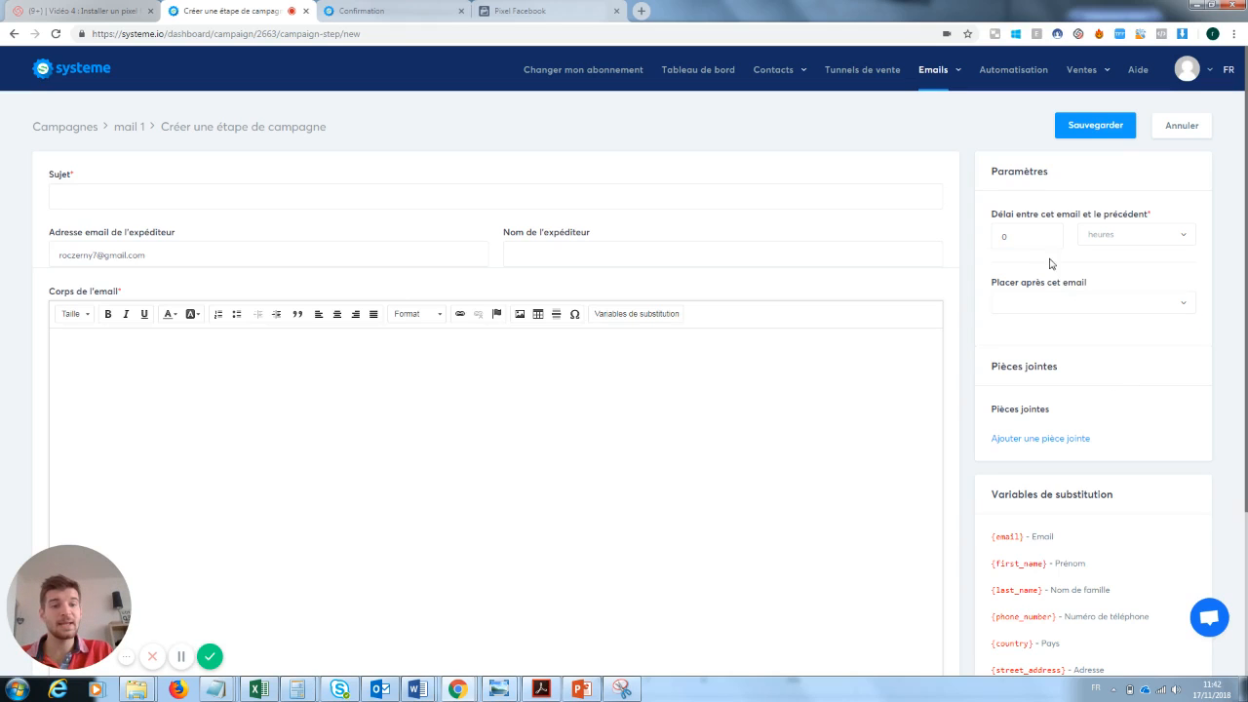
- Set the delay between this email and the previous one to 3 days (jours)
{"action": "left_click", "coordinate": [1024, 239]}
{"action": "key", "text": "BackSpace"}
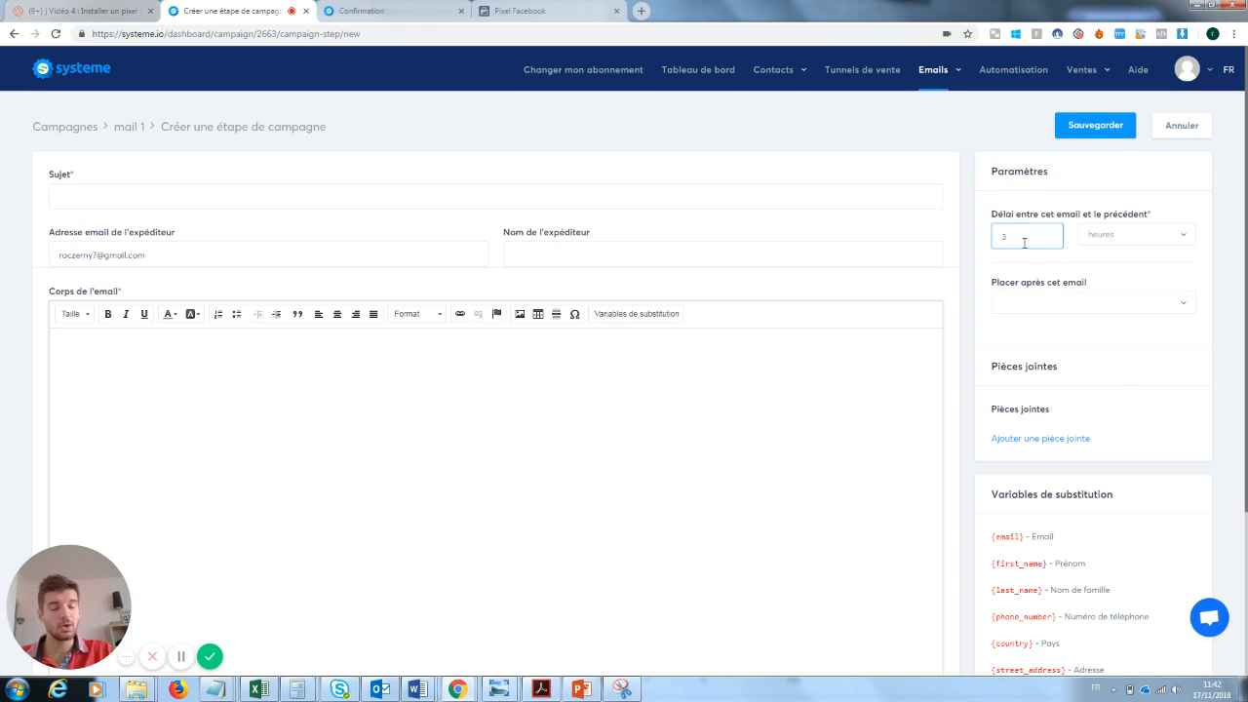
{"action": "type", "text": "3"}
{"action": "left_click", "coordinate": [1152, 236]}
{"action": "left_click", "coordinate": [1106, 281]}
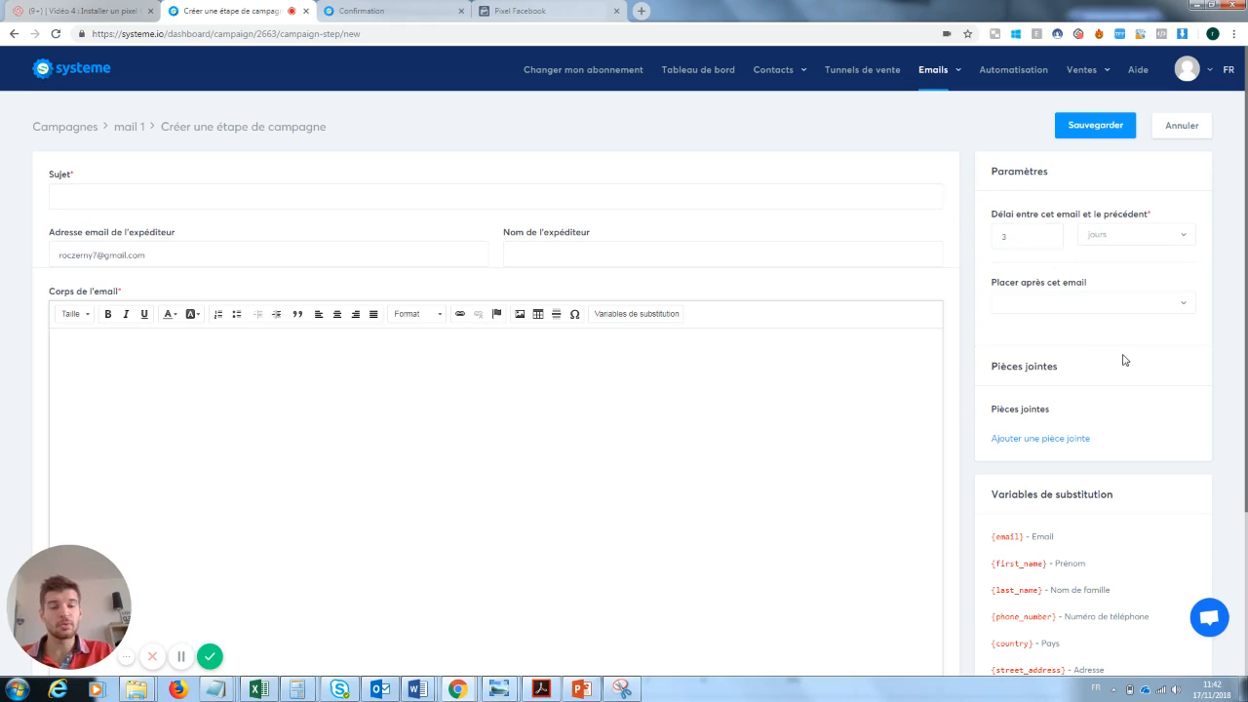